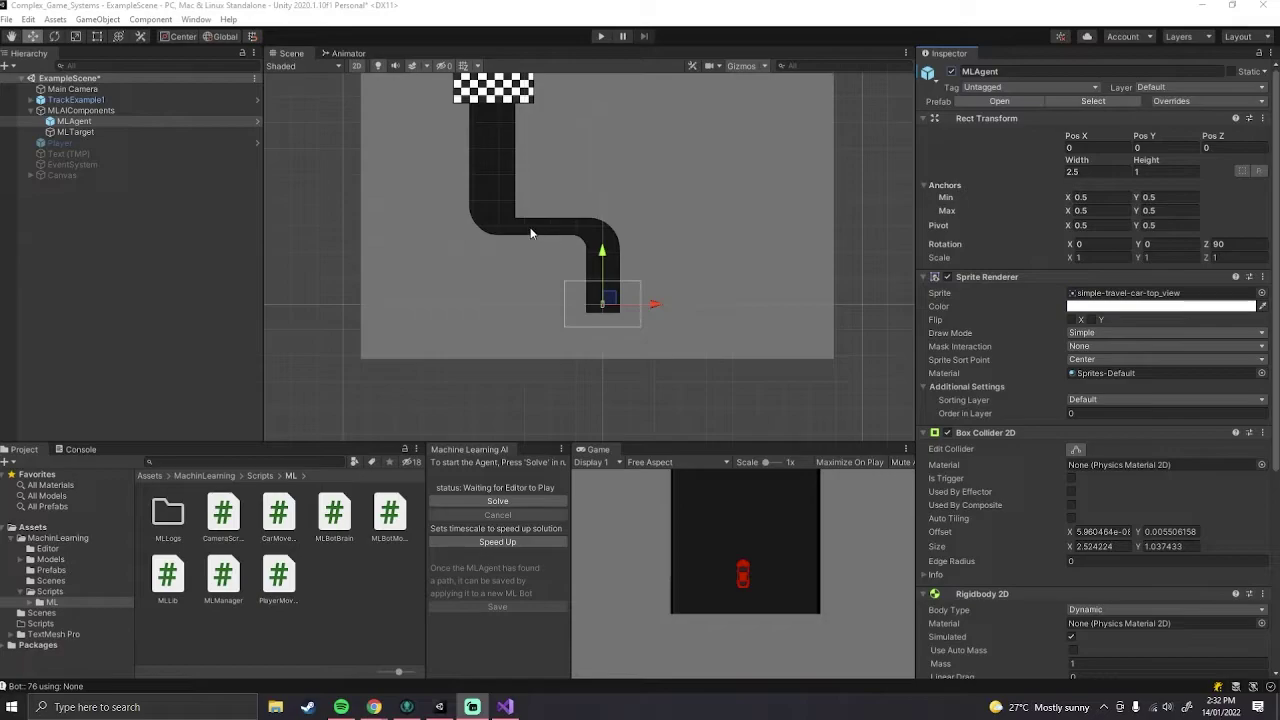
Step: Examine the example track from the checkered finish to the red car, and select the MLAgent object
{"action": "scroll", "coordinate": [485, 170], "scroll_direction": "down", "scroll_amount": 1}
{"action": "scroll", "coordinate": [490, 340], "scroll_direction": "up", "scroll_amount": 3}
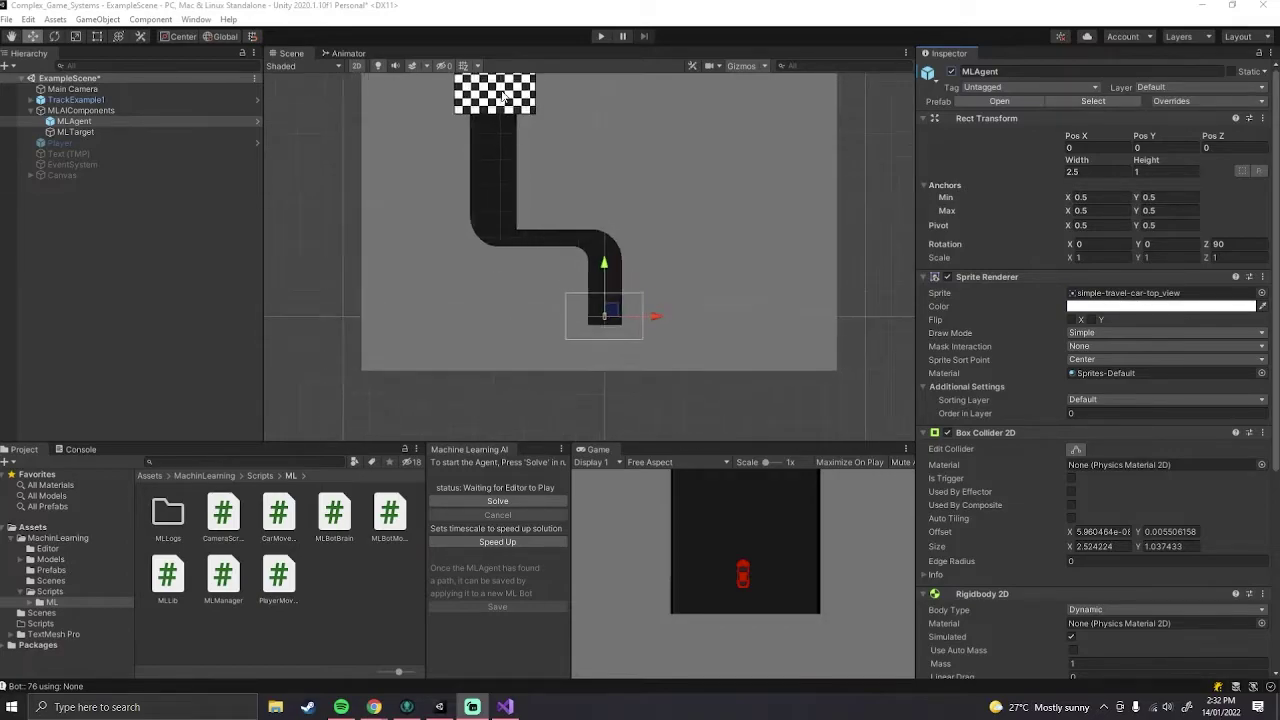
{"action": "scroll", "coordinate": [466, 298], "scroll_direction": "down", "scroll_amount": 1}
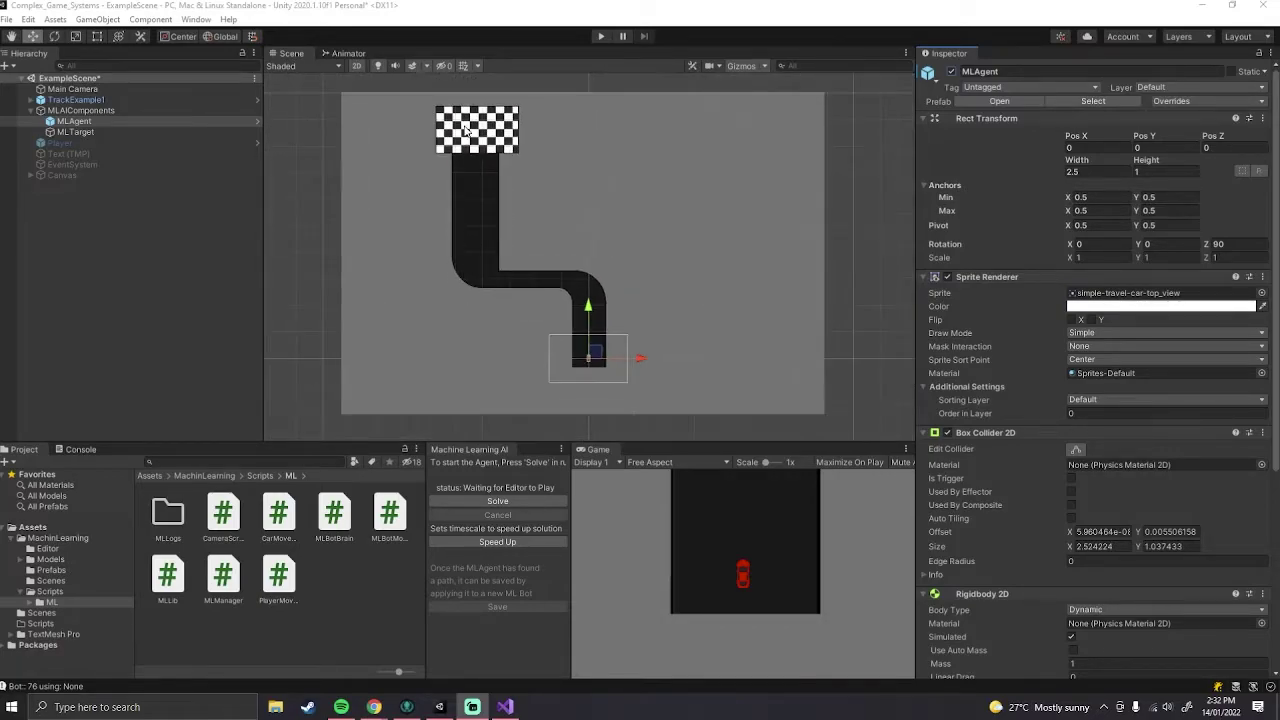
{"action": "scroll", "coordinate": [629, 345], "scroll_direction": "up", "scroll_amount": 6}
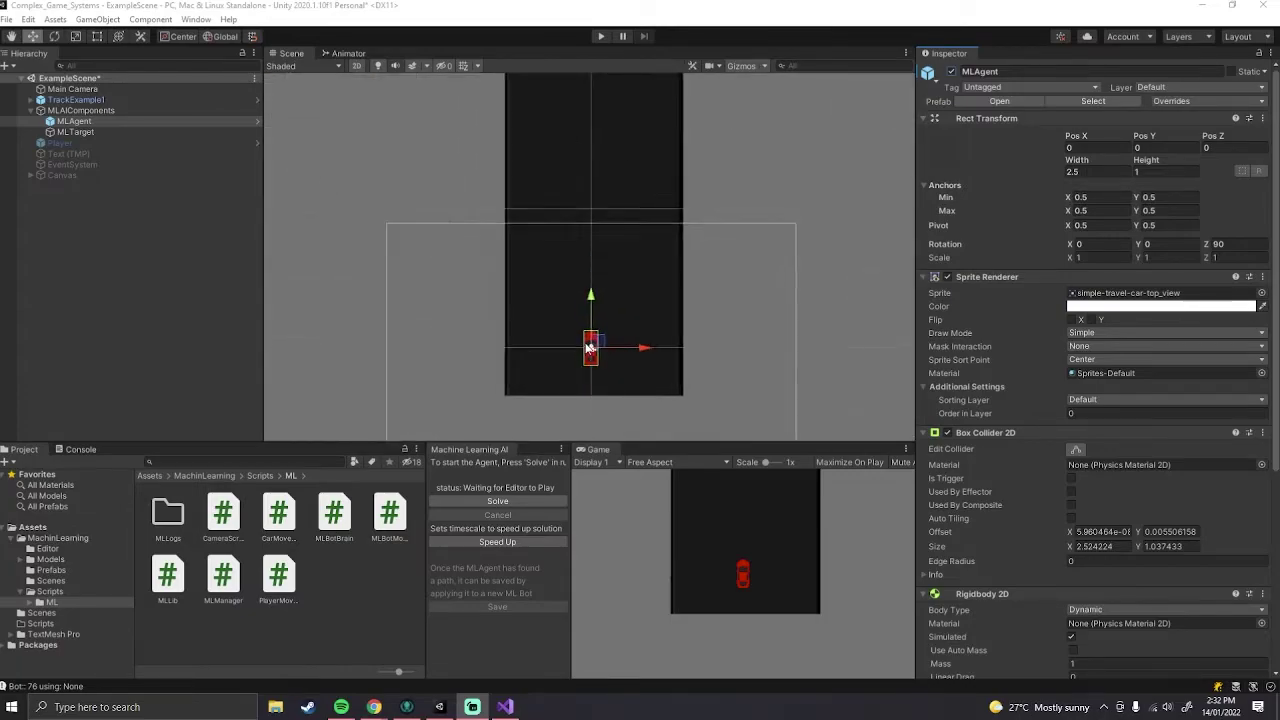
{"action": "scroll", "coordinate": [590, 388], "scroll_direction": "down", "scroll_amount": 2}
{"action": "scroll", "coordinate": [602, 385], "scroll_direction": "up", "scroll_amount": 1}
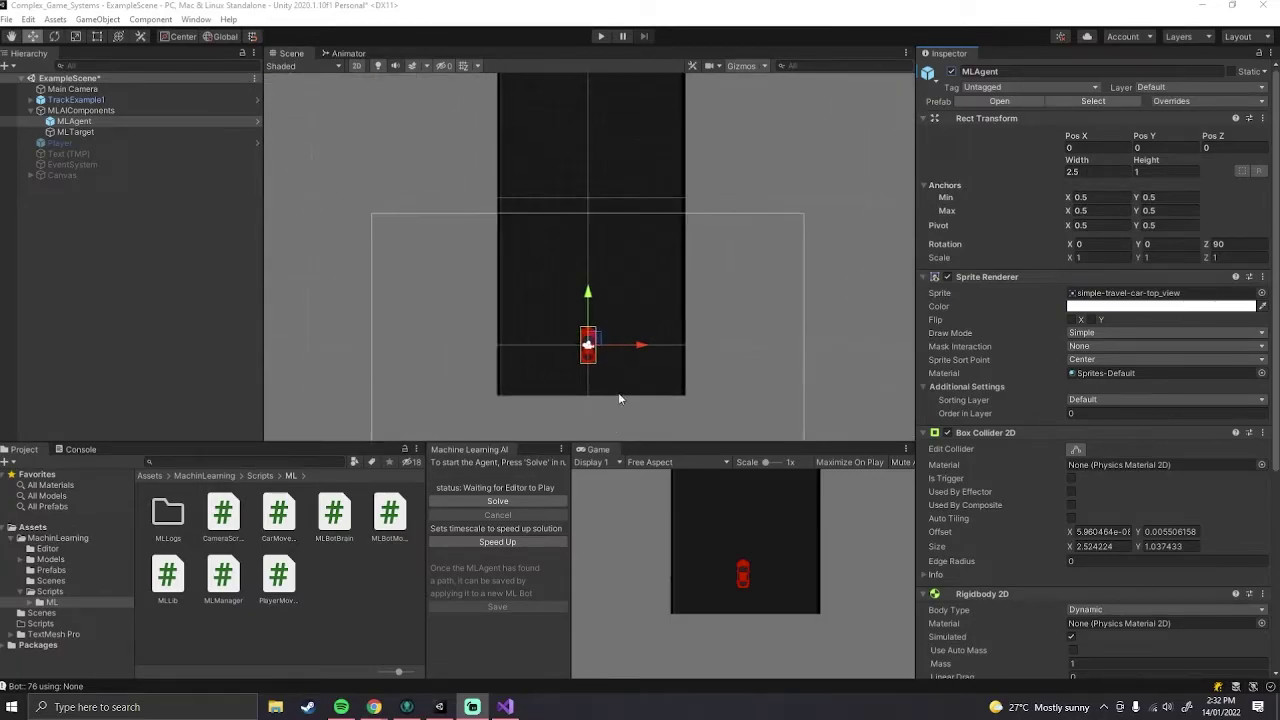
{"action": "left_click", "coordinate": [98, 122]}
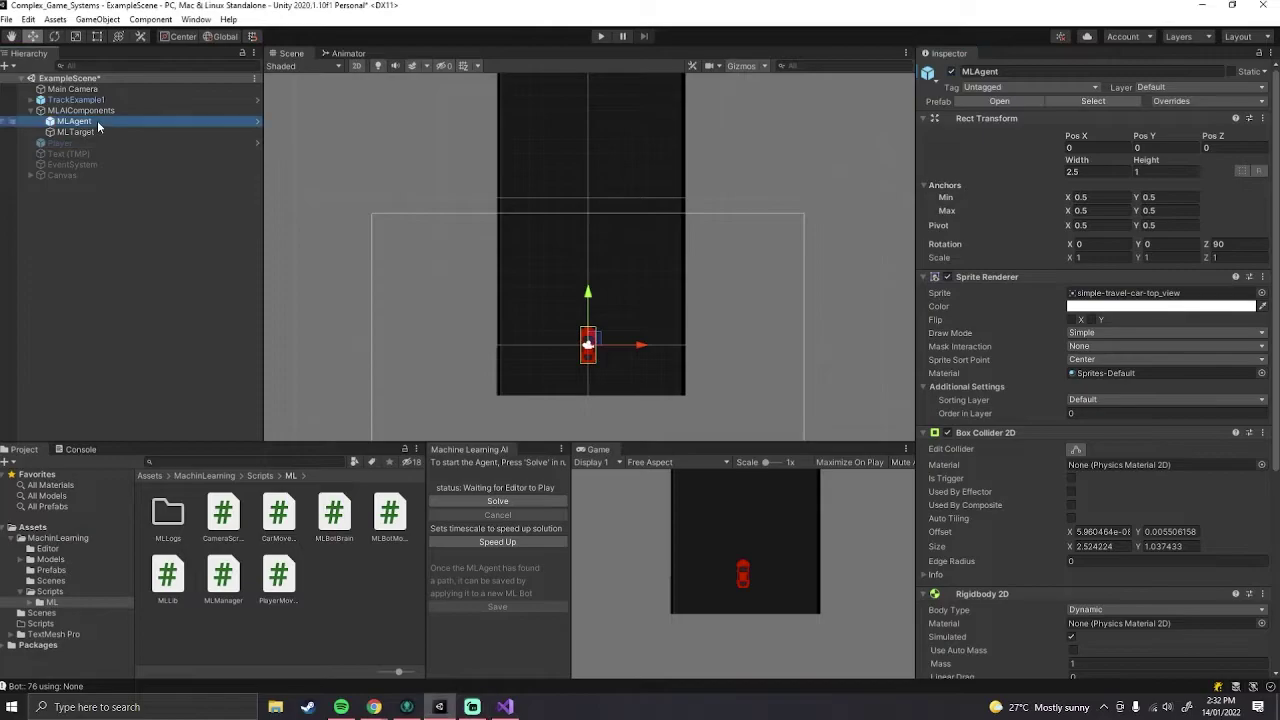
Step: Inspect the MachinLearning folder's Editor, Models and Prefabs subfolders, including the TrackExample1 prefab, and return to the MachinLearning folder
{"action": "left_click", "coordinate": [45, 540]}
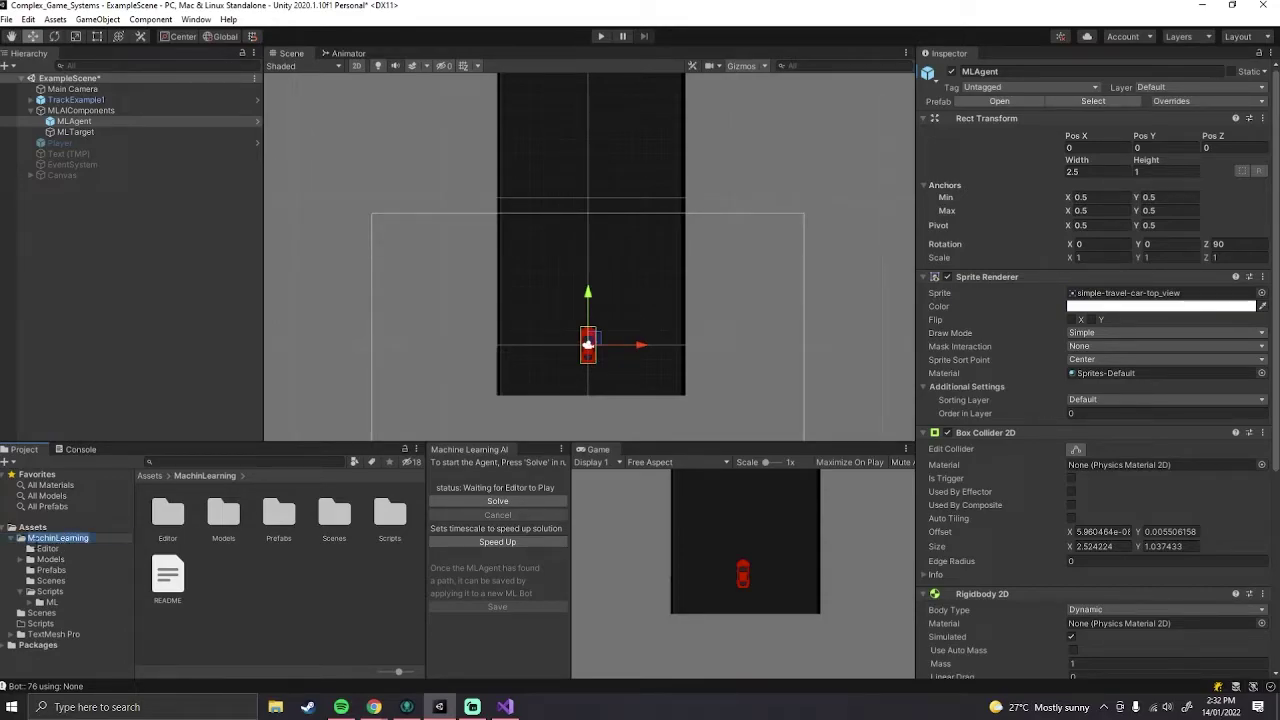
{"action": "left_click", "coordinate": [96, 549]}
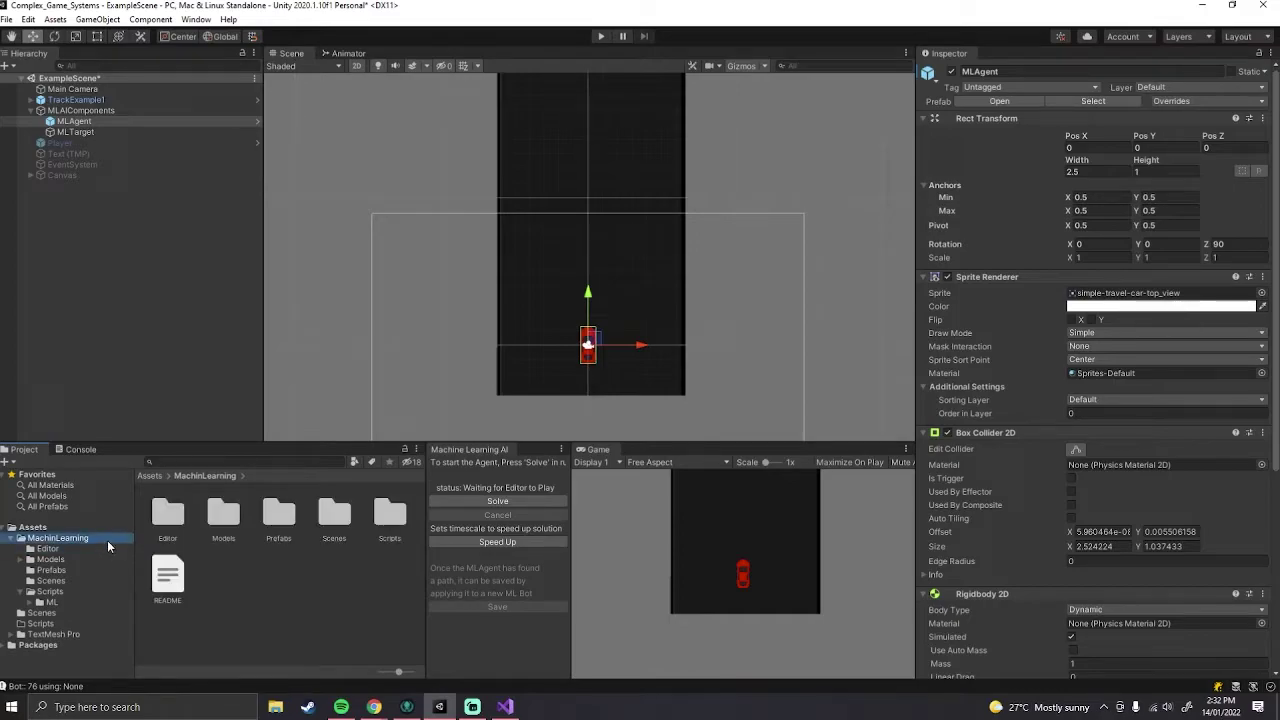
{"action": "left_click", "coordinate": [197, 476]}
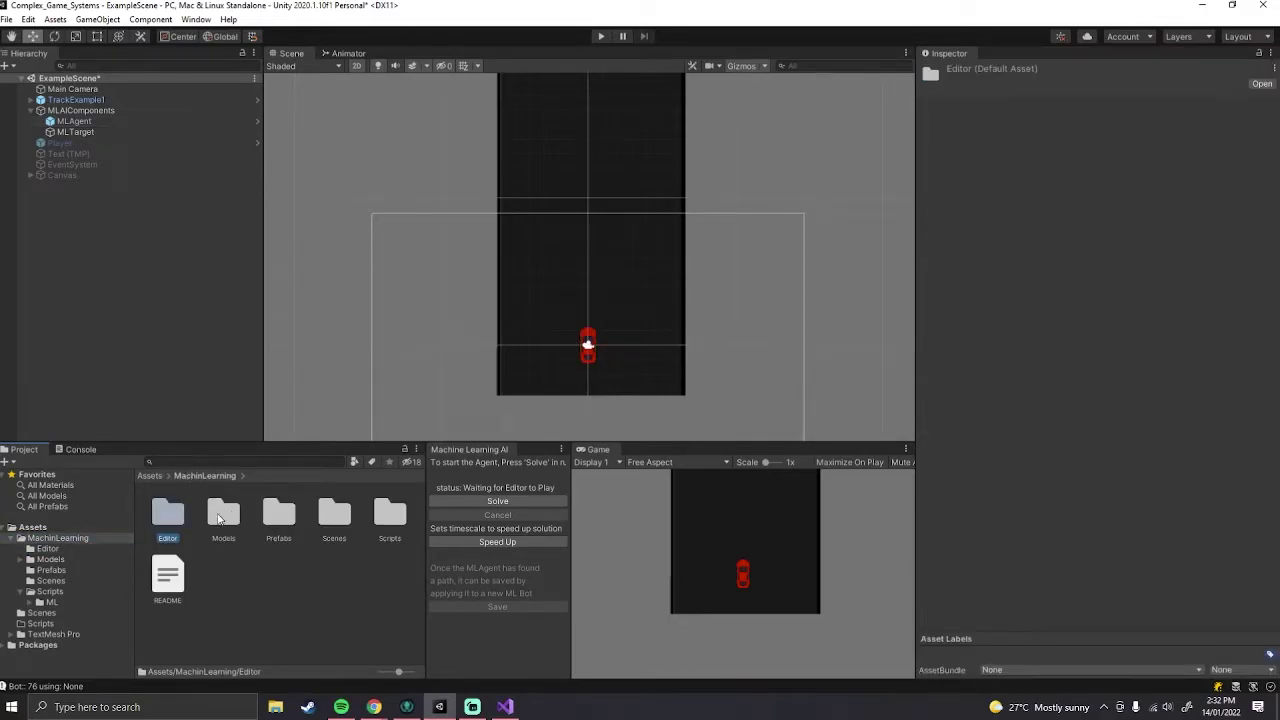
{"action": "left_click", "coordinate": [222, 515]}
{"action": "left_click", "coordinate": [282, 522]}
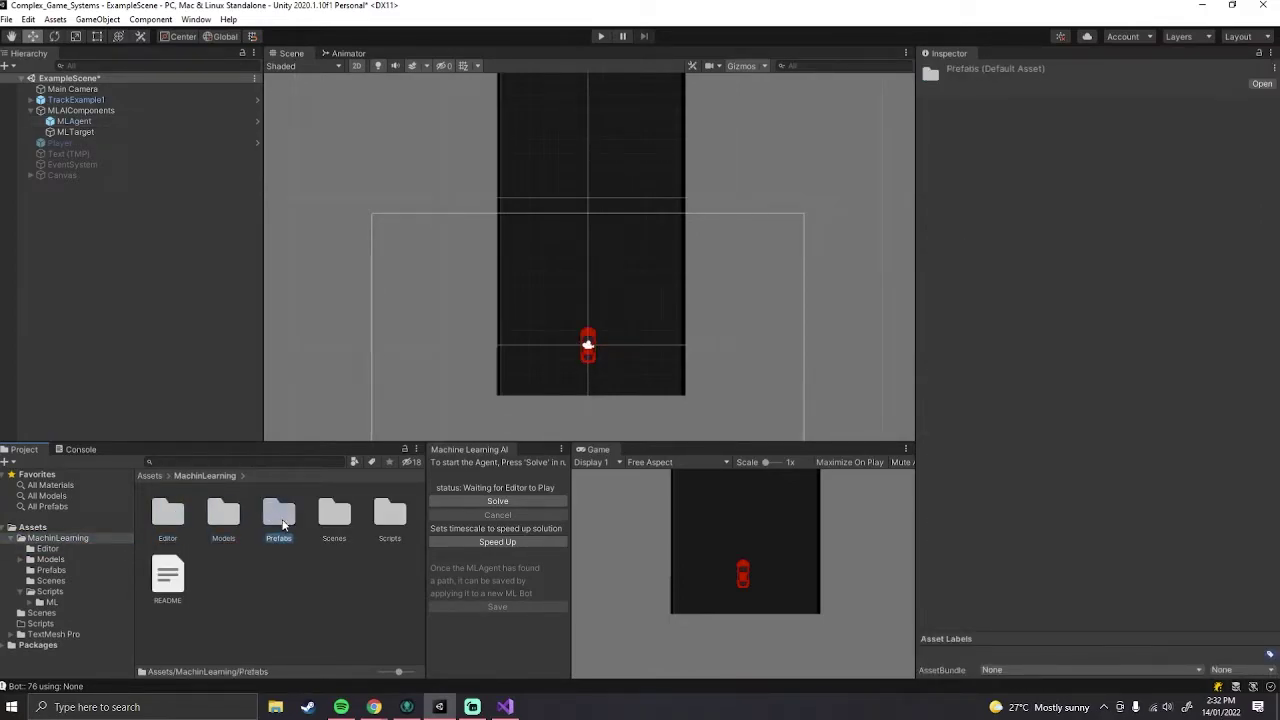
{"action": "double_click", "coordinate": [282, 522]}
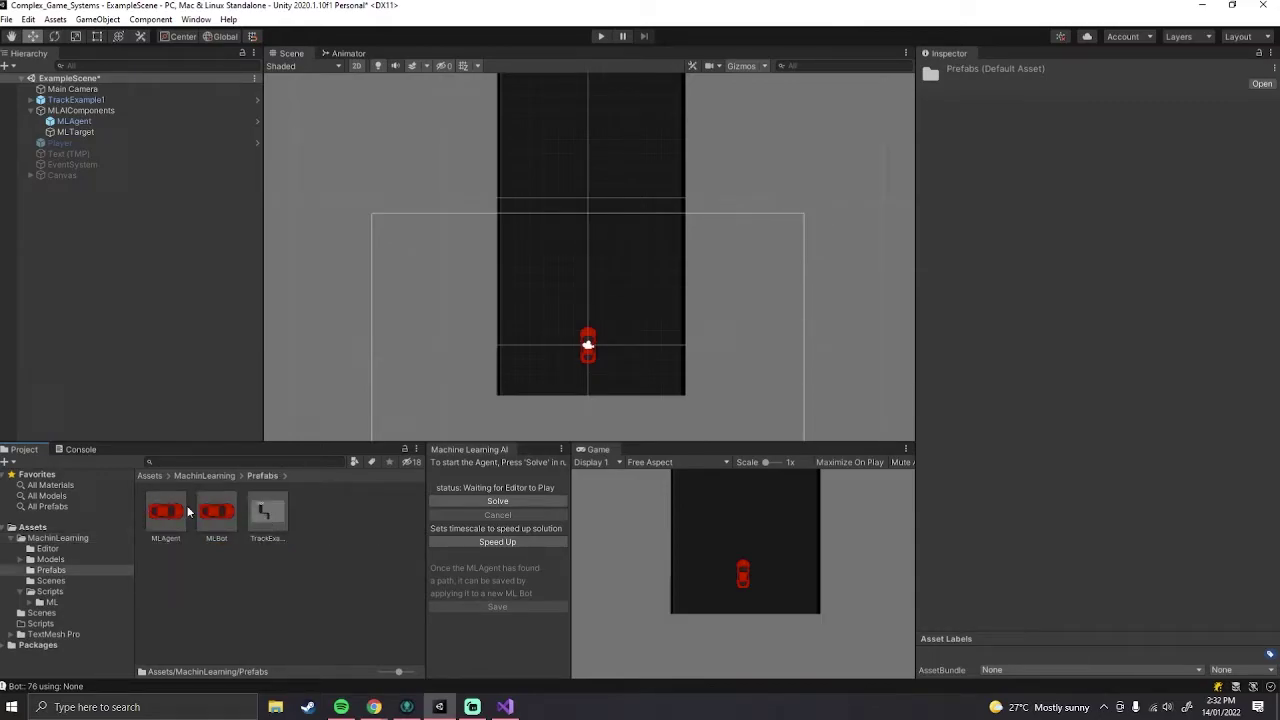
{"action": "left_click", "coordinate": [267, 512]}
{"action": "left_click", "coordinate": [224, 476]}
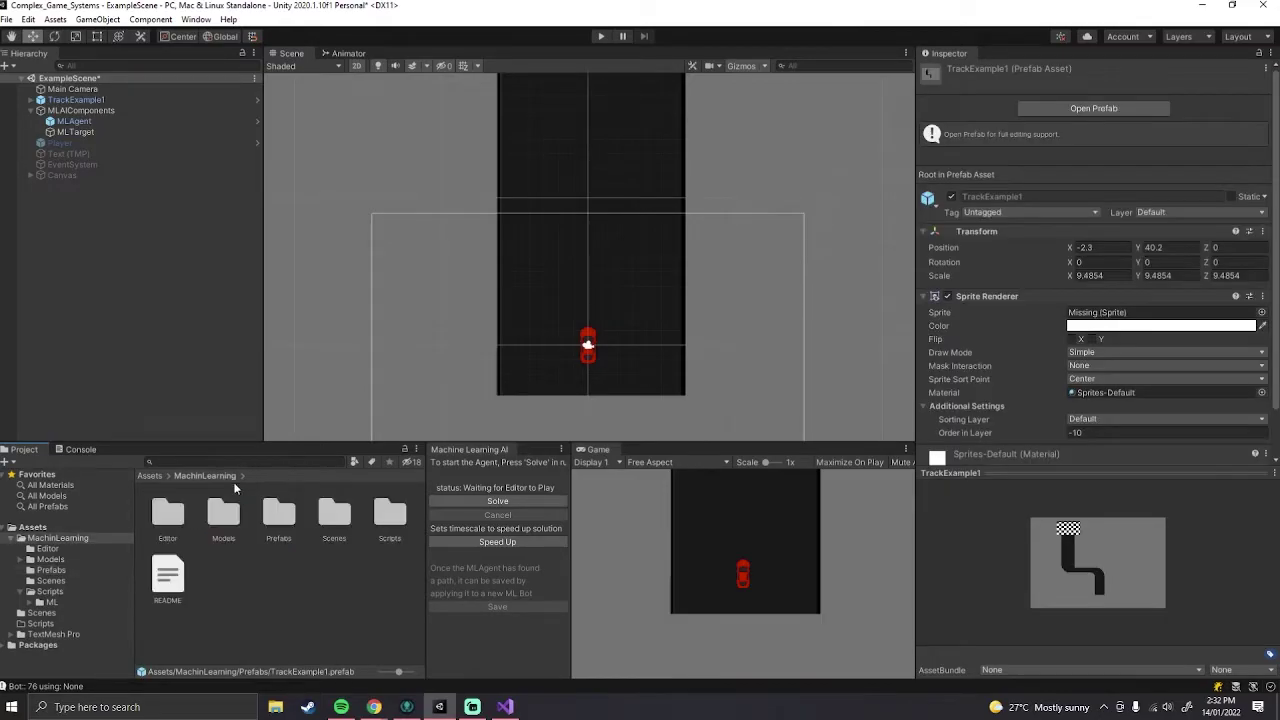
Step: Inspect the contents of the Scenes folder and the ML scripts folder, and return to the MachinLearning folder
{"action": "double_click", "coordinate": [336, 518]}
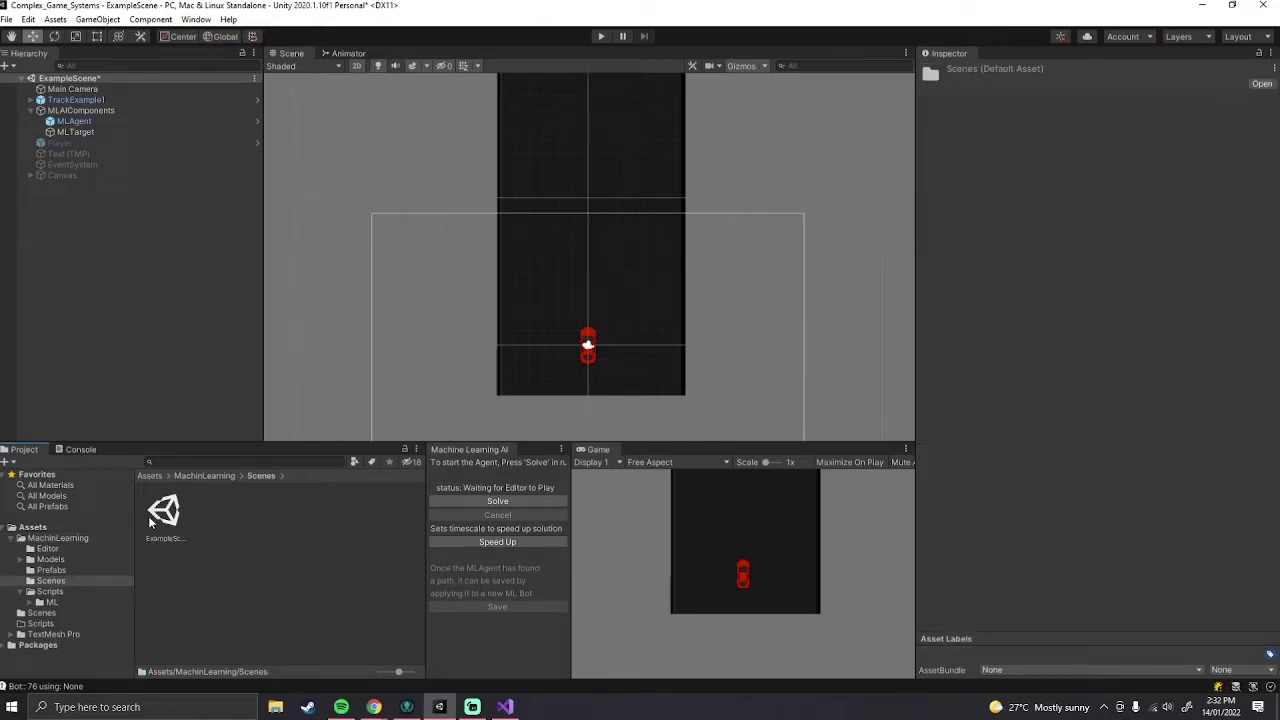
{"action": "left_click", "coordinate": [220, 476]}
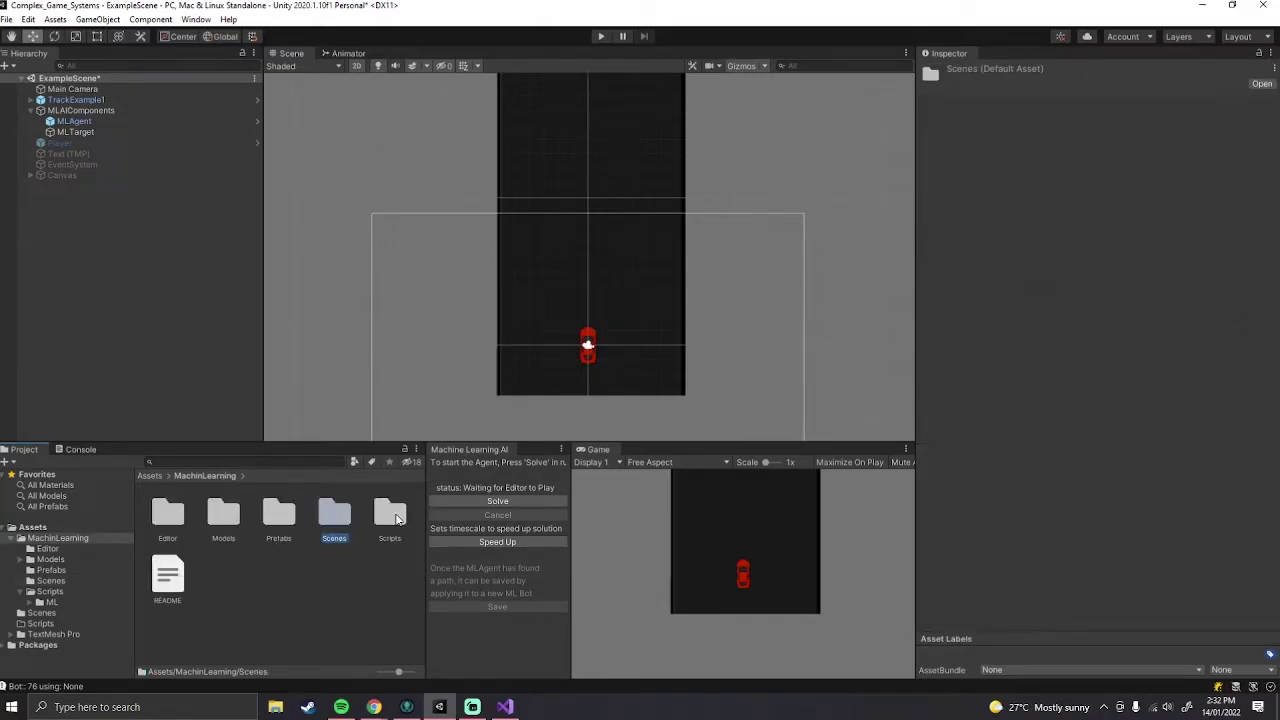
{"action": "left_click", "coordinate": [390, 518]}
{"action": "double_click", "coordinate": [392, 523]}
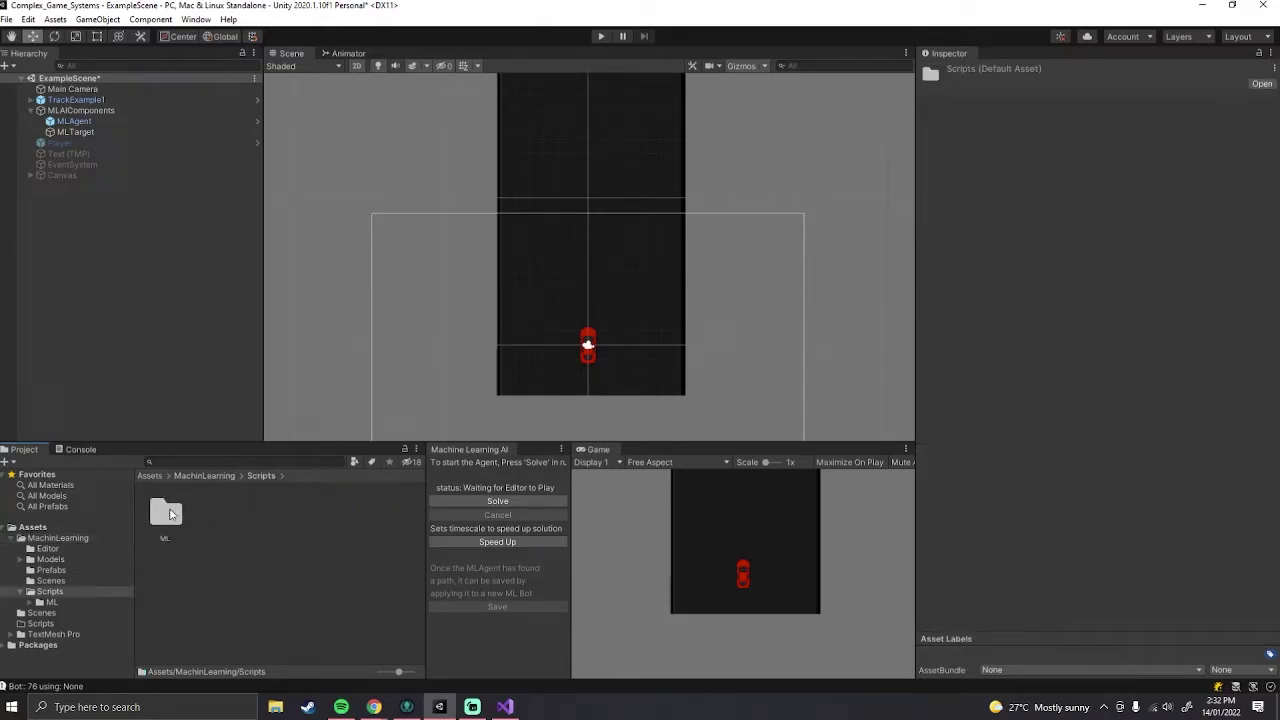
{"action": "double_click", "coordinate": [172, 508]}
{"action": "left_click", "coordinate": [256, 477]}
{"action": "left_click", "coordinate": [210, 476]}
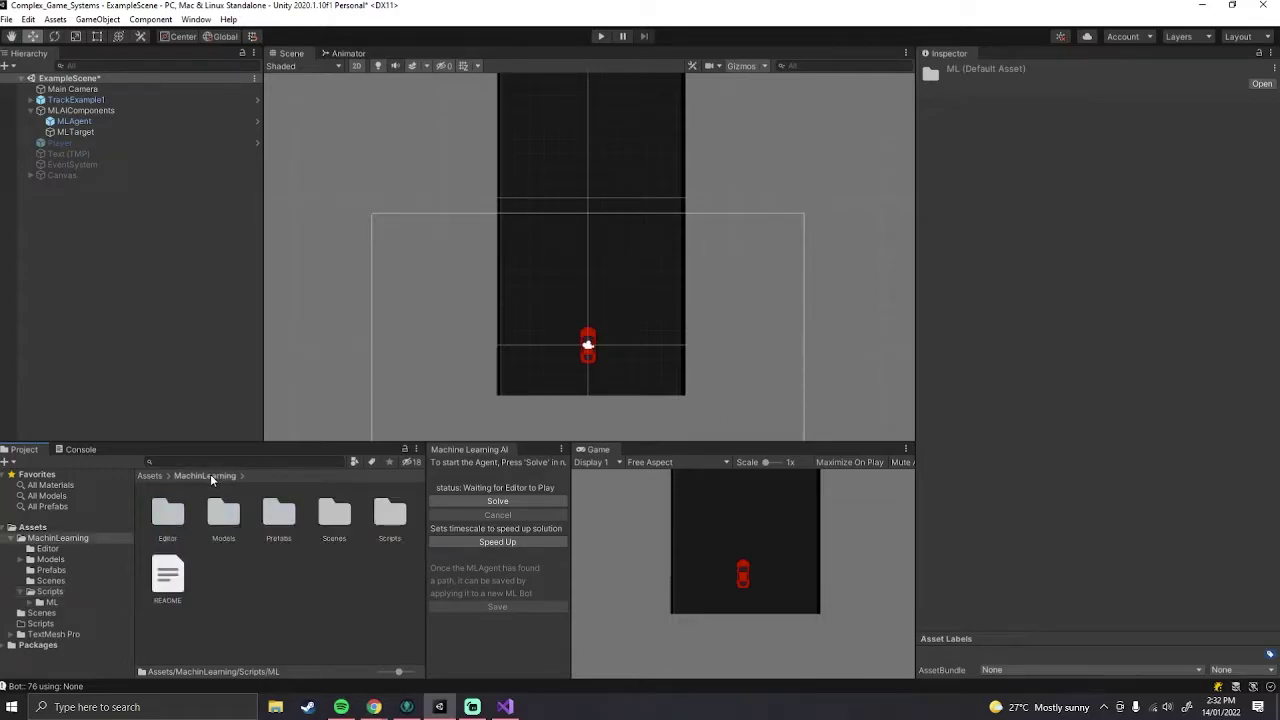
Step: Open the ML AI window and show the contents of the MachinLearning folder in the project assets
{"action": "double_click", "coordinate": [280, 512]}
{"action": "left_click", "coordinate": [196, 19]}
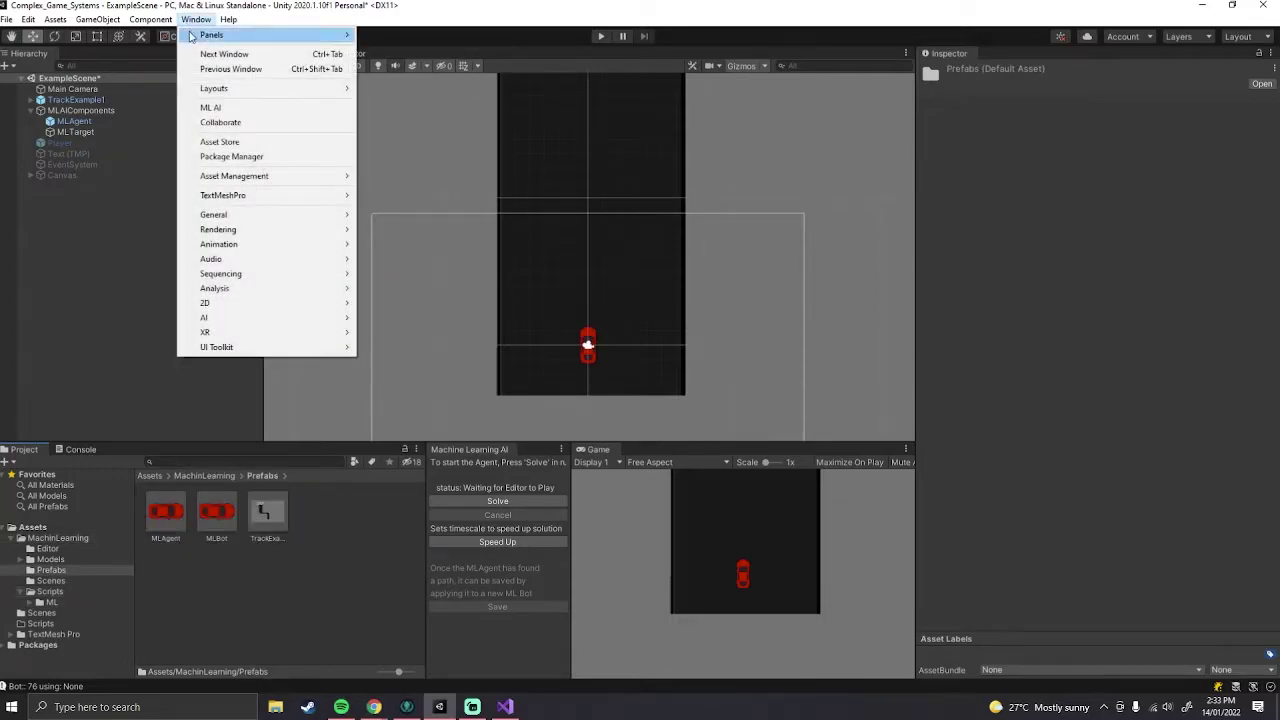
{"action": "left_click", "coordinate": [222, 109]}
{"action": "left_click", "coordinate": [33, 527]}
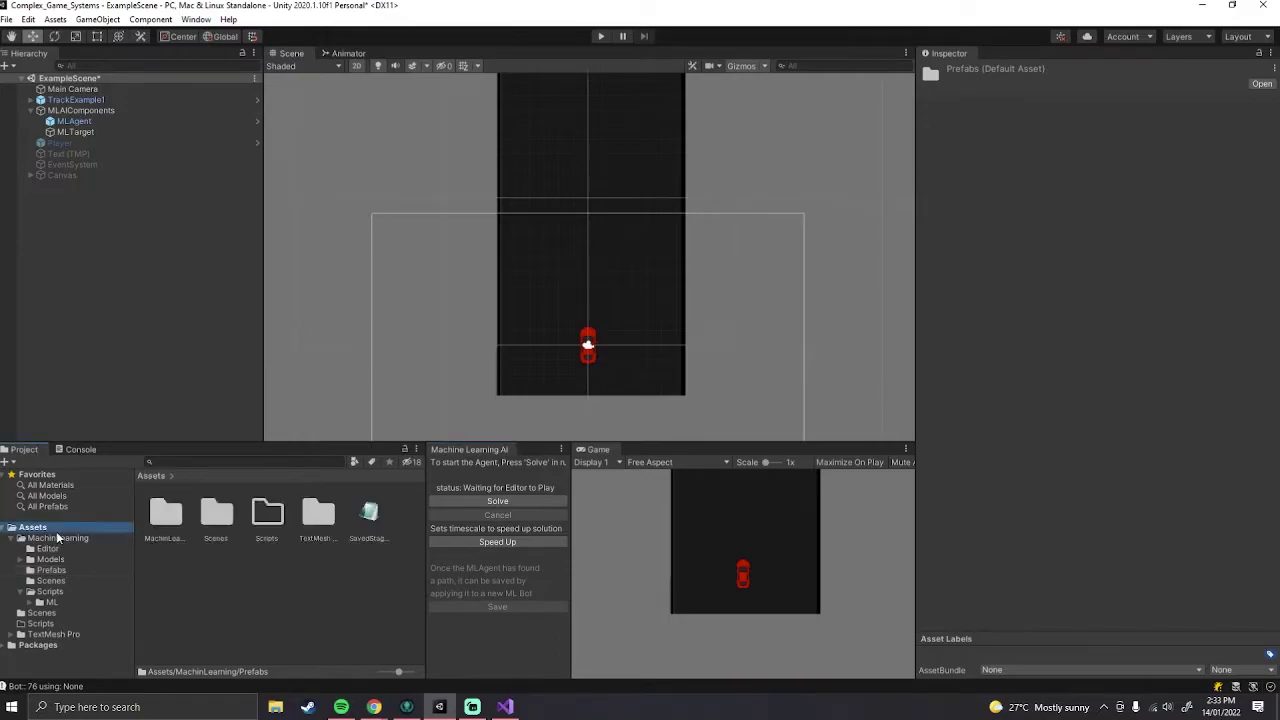
{"action": "left_click", "coordinate": [58, 538]}
{"action": "left_click", "coordinate": [472, 450]}
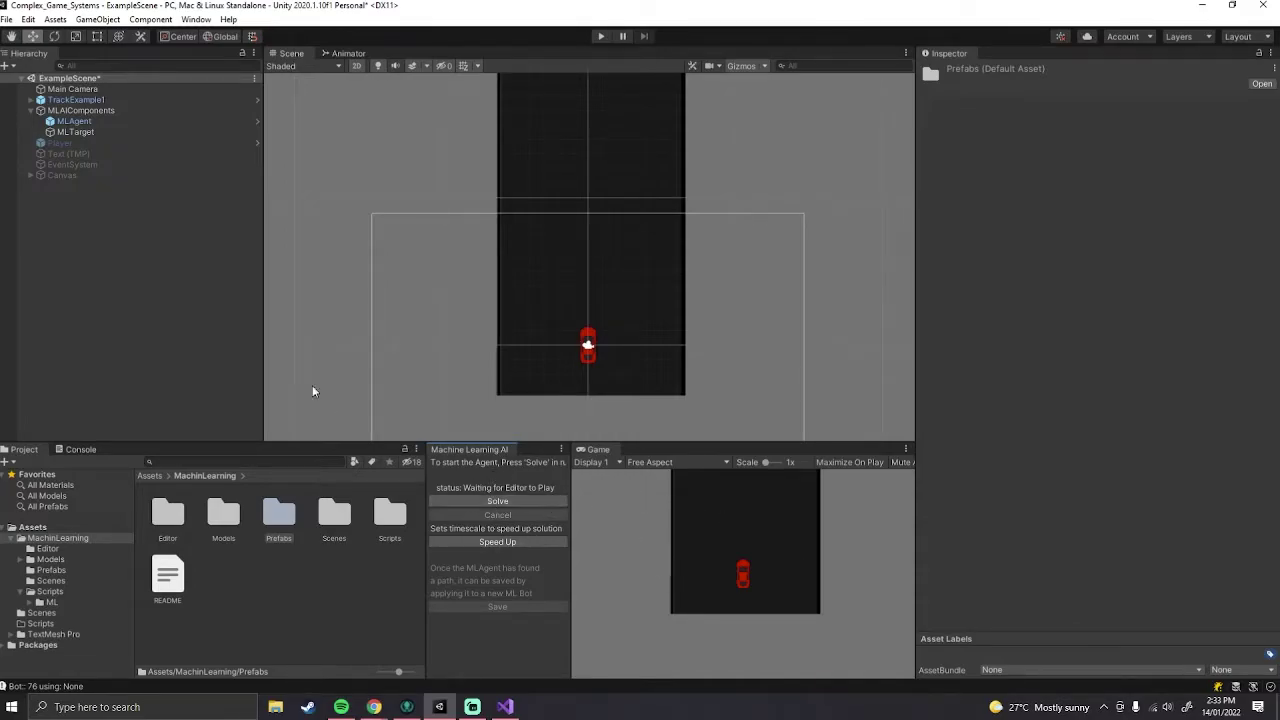
Step: Select MLAgent and examine its start position and the track's route through the bends to the checkered finish
{"action": "left_click", "coordinate": [80, 123]}
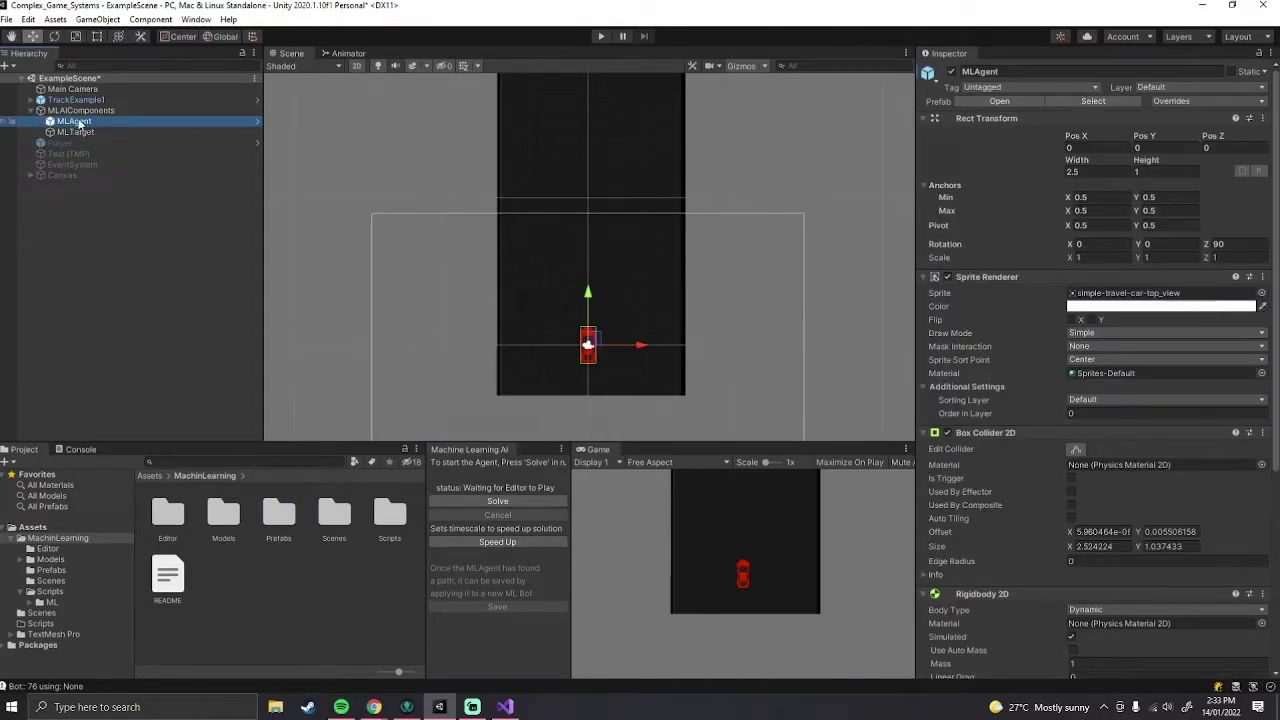
{"action": "scroll", "coordinate": [399, 345], "scroll_direction": "down", "scroll_amount": 2}
{"action": "scroll", "coordinate": [701, 317], "scroll_direction": "down", "scroll_amount": 4}
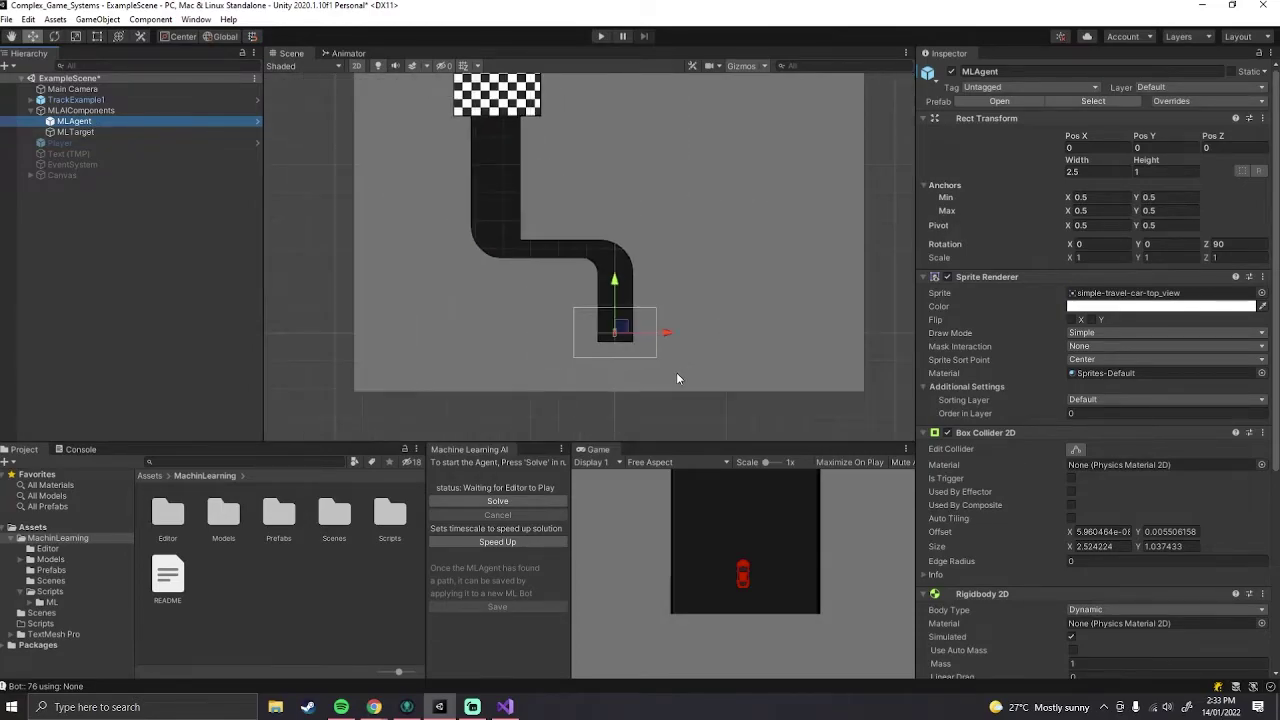
{"action": "scroll", "coordinate": [656, 215], "scroll_direction": "up", "scroll_amount": 1}
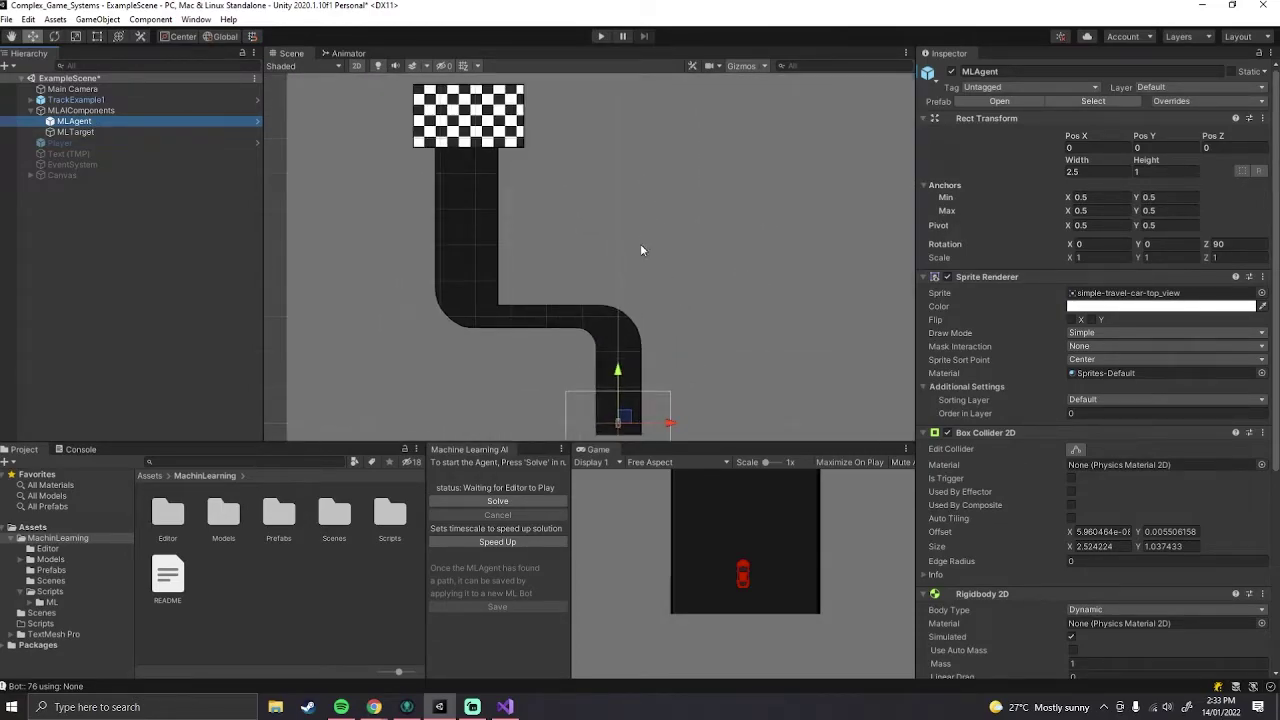
{"action": "scroll", "coordinate": [580, 412], "scroll_direction": "down", "scroll_amount": 1}
{"action": "scroll", "coordinate": [620, 418], "scroll_direction": "up", "scroll_amount": 1}
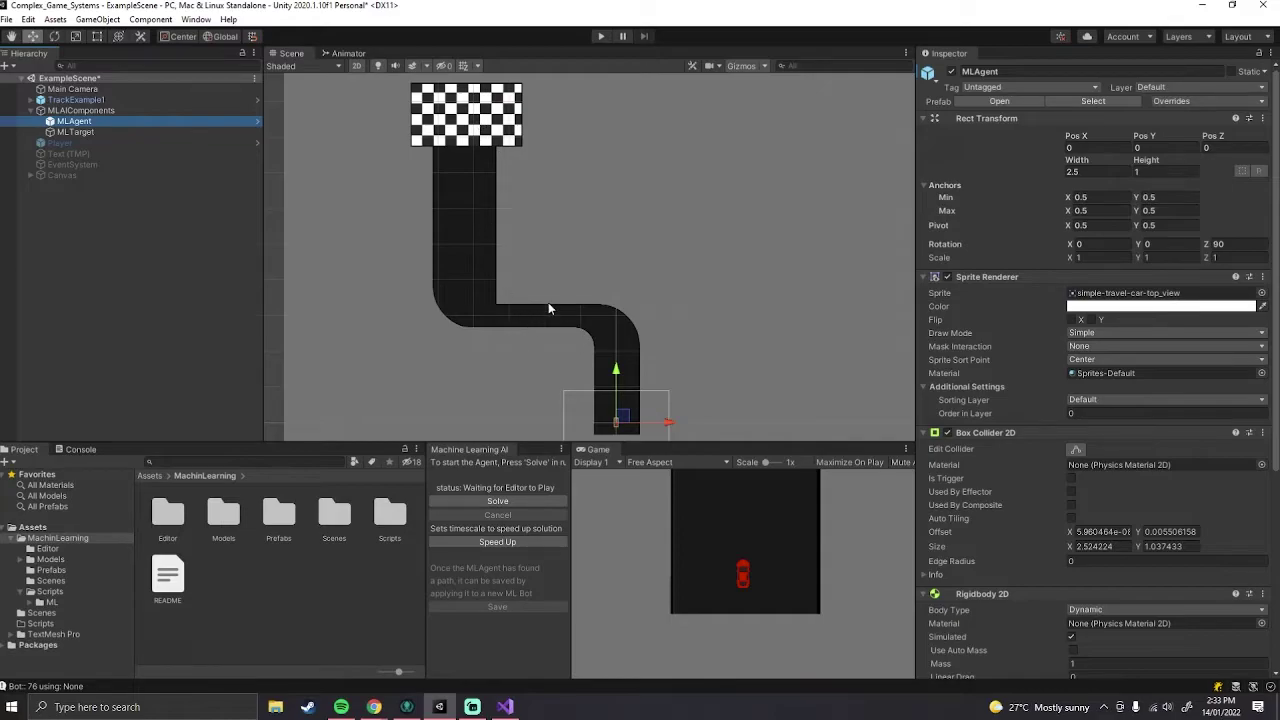
{"action": "scroll", "coordinate": [539, 180], "scroll_direction": "down", "scroll_amount": 2}
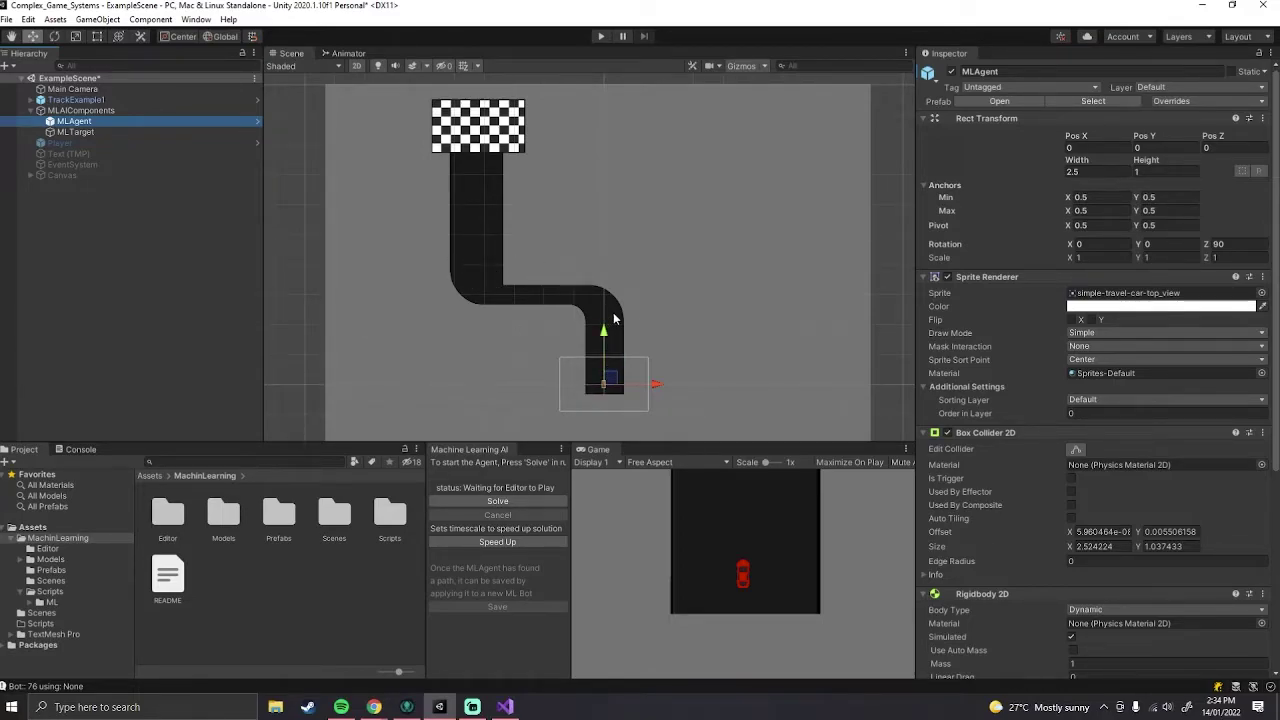
{"action": "scroll", "coordinate": [602, 360], "scroll_direction": "up", "scroll_amount": 3}
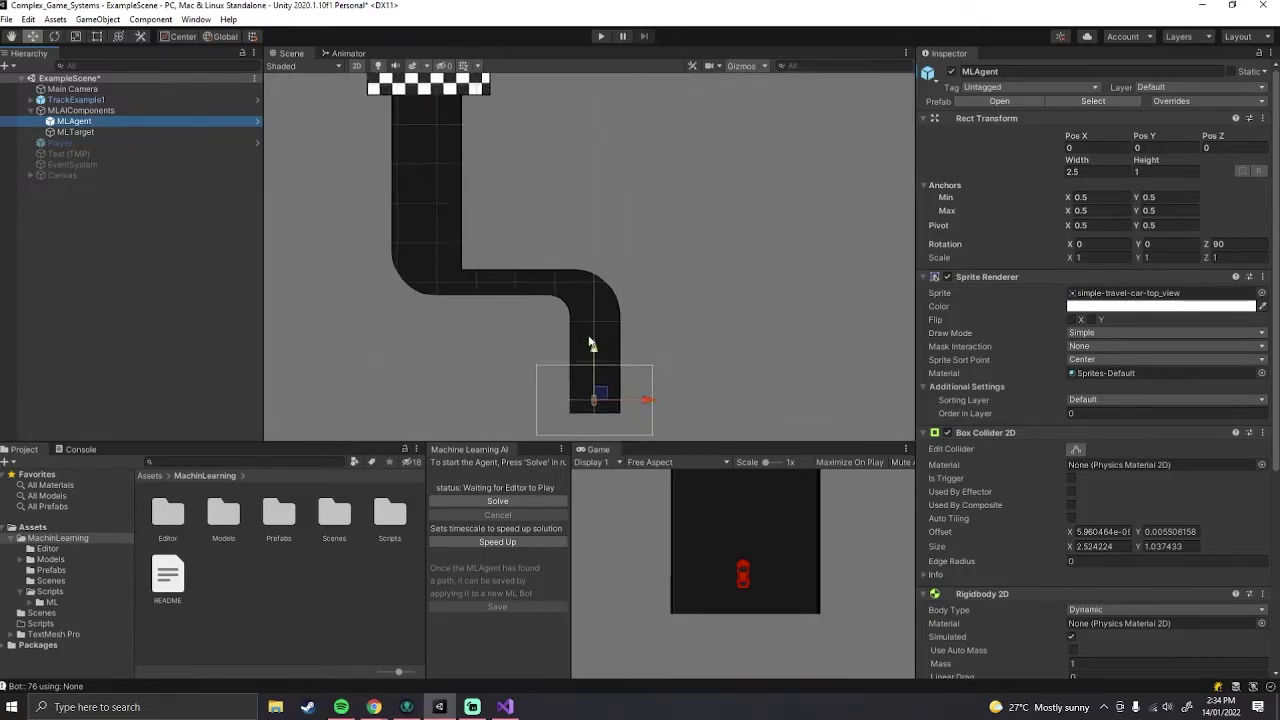
{"action": "scroll", "coordinate": [602, 362], "scroll_direction": "down", "scroll_amount": 2}
{"action": "scroll", "coordinate": [598, 360], "scroll_direction": "down", "scroll_amount": 1}
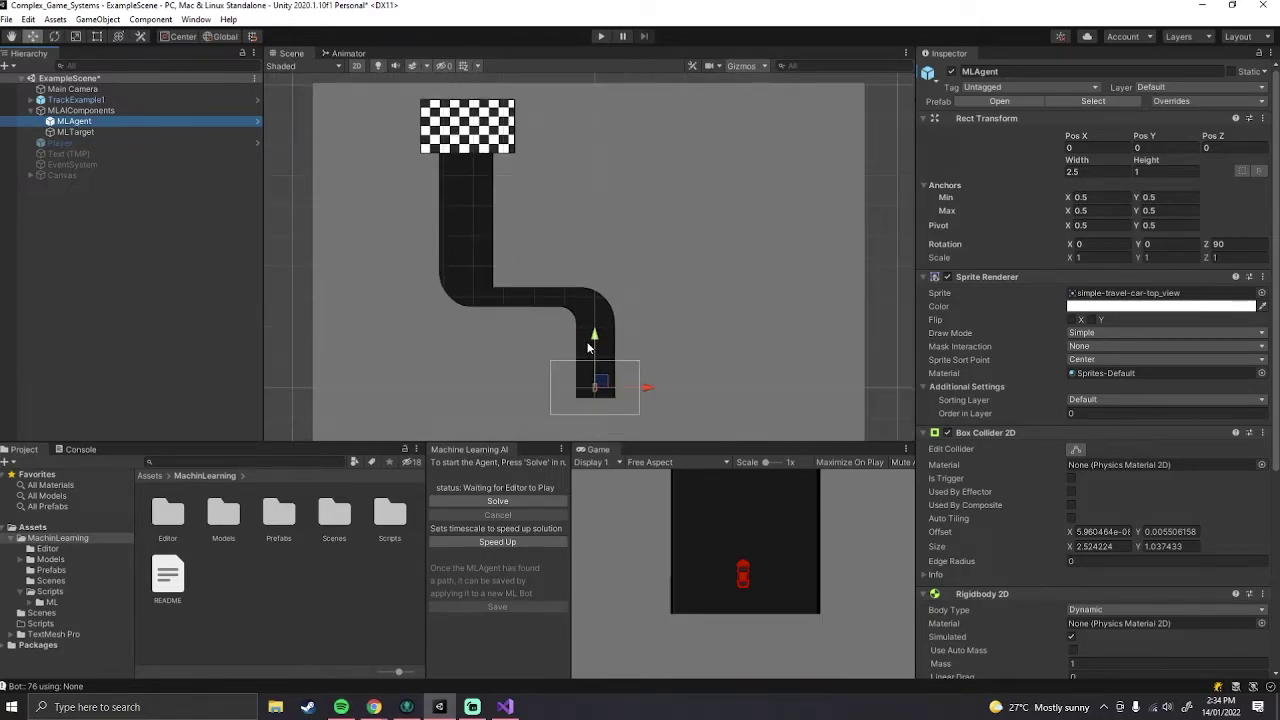
{"action": "scroll", "coordinate": [569, 366], "scroll_direction": "up", "scroll_amount": 1}
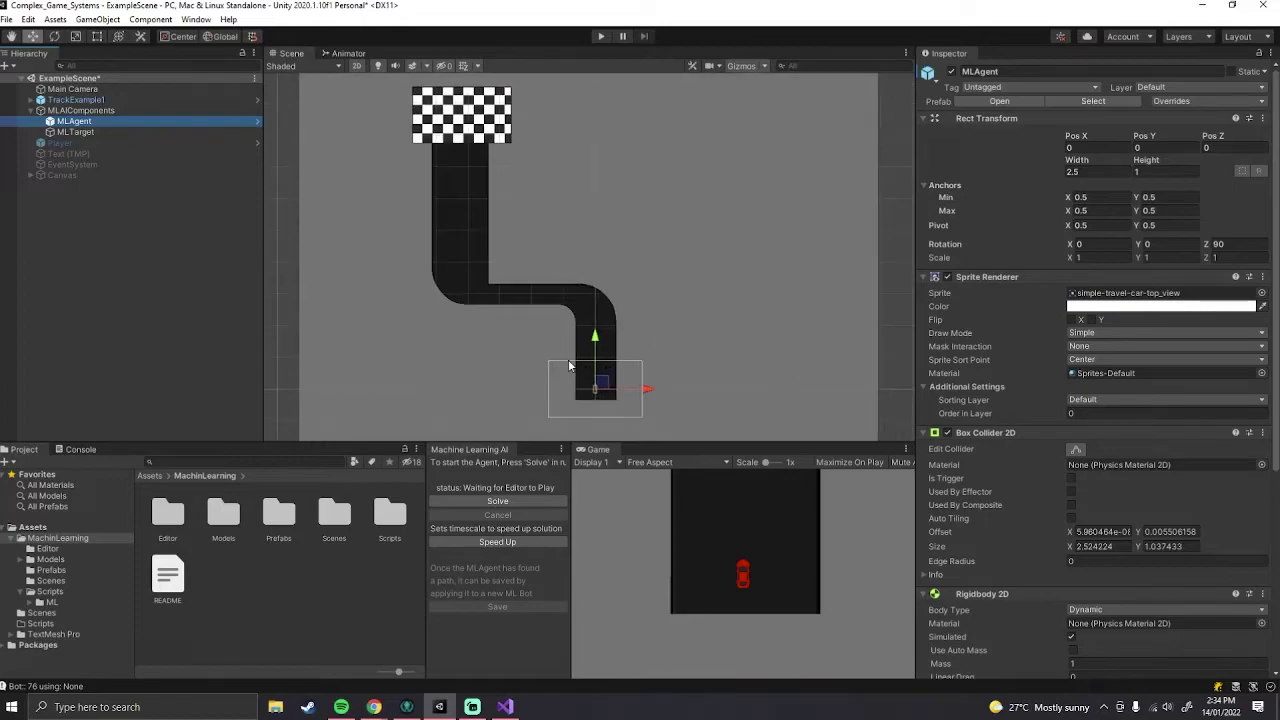
{"action": "scroll", "coordinate": [540, 336], "scroll_direction": "up", "scroll_amount": 1}
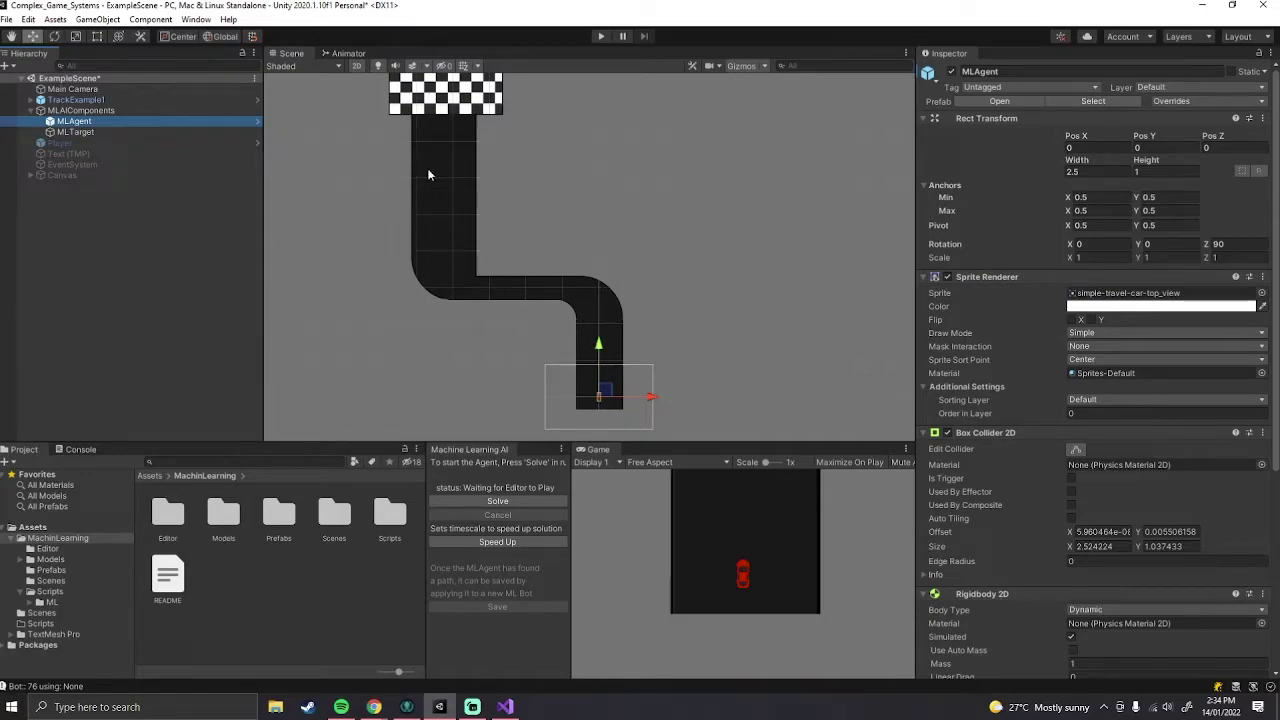
{"action": "scroll", "coordinate": [390, 171], "scroll_direction": "up", "scroll_amount": 2}
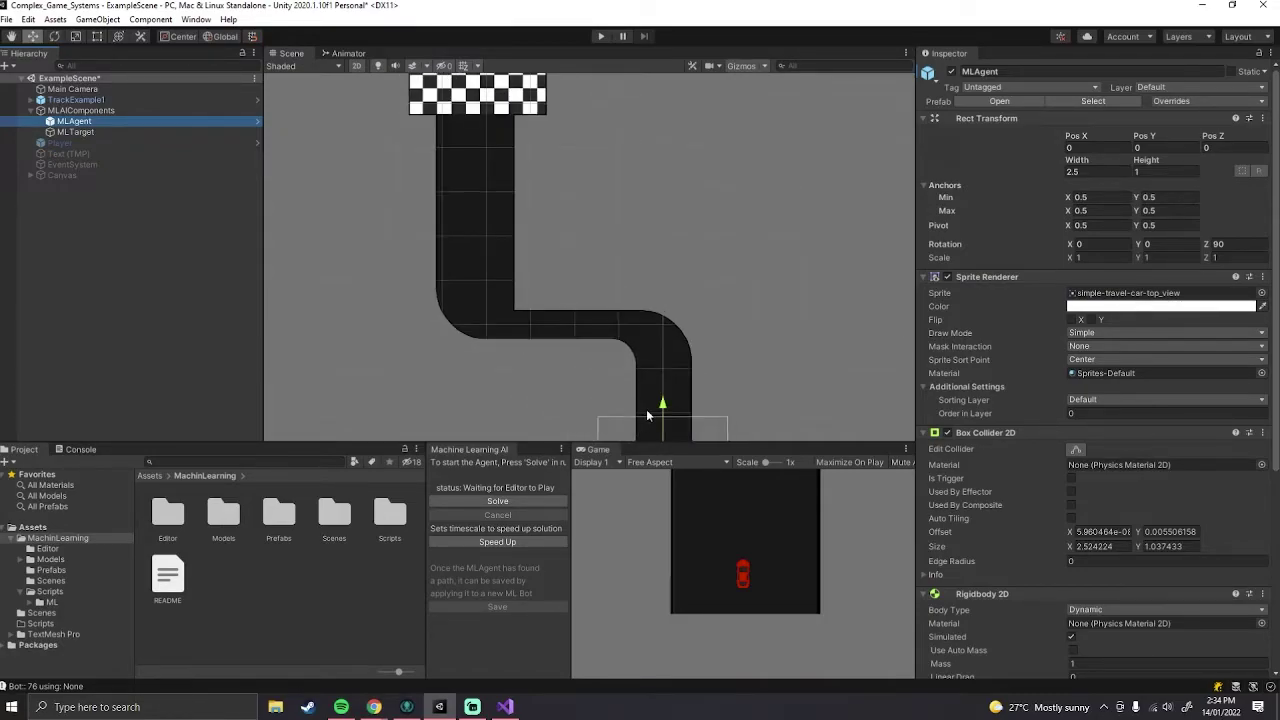
{"action": "scroll", "coordinate": [645, 330], "scroll_direction": "down", "scroll_amount": 2}
{"action": "scroll", "coordinate": [672, 405], "scroll_direction": "up", "scroll_amount": 4}
{"action": "scroll", "coordinate": [672, 425], "scroll_direction": "up", "scroll_amount": 6}
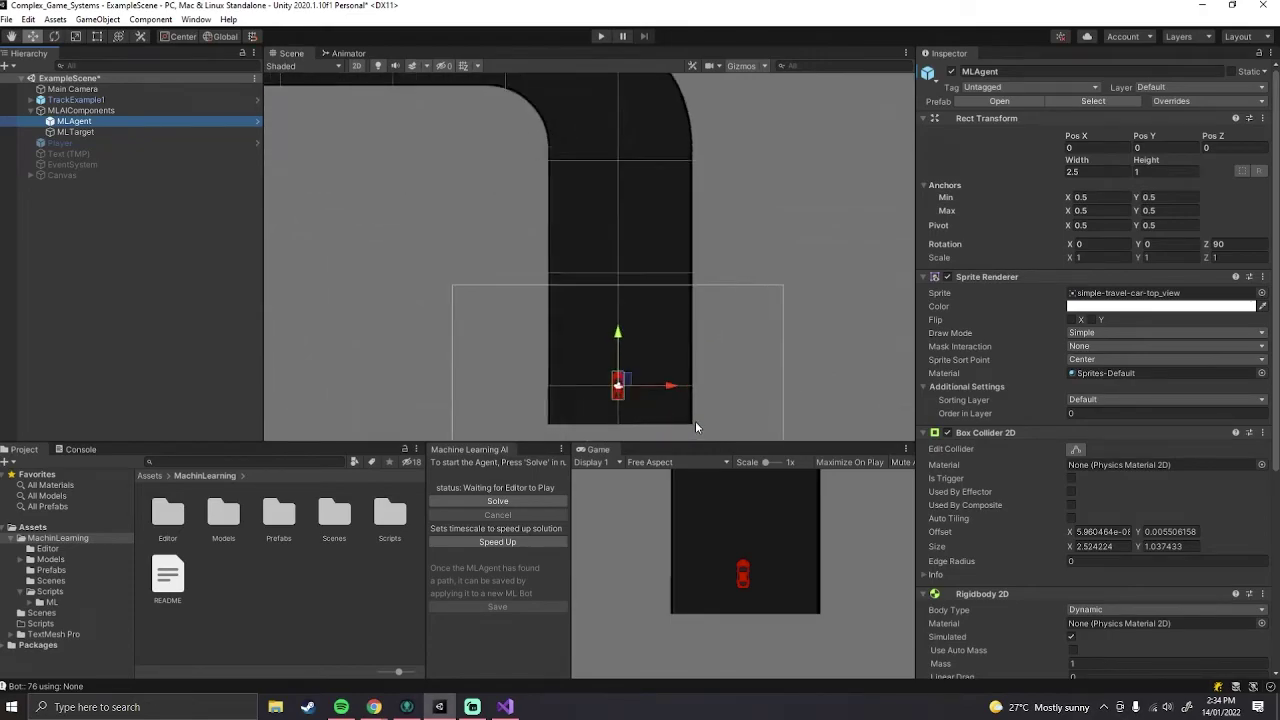
{"action": "scroll", "coordinate": [605, 403], "scroll_direction": "down", "scroll_amount": 8}
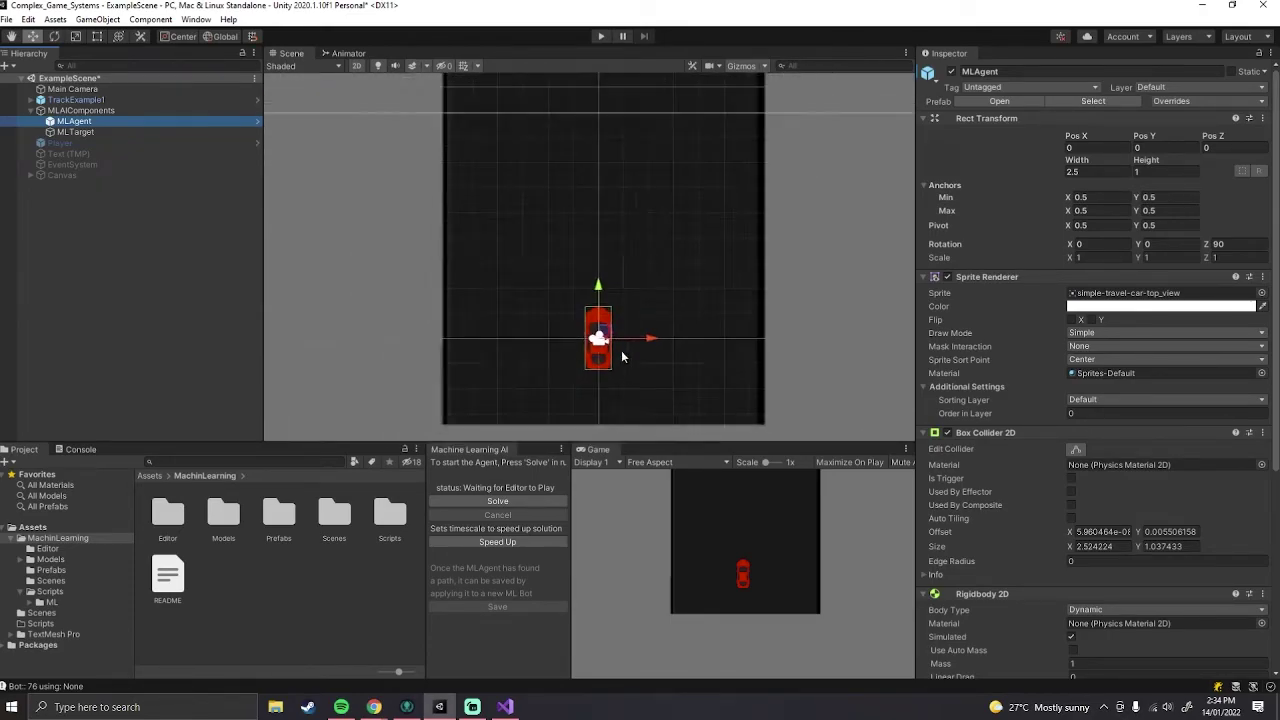
{"action": "scroll", "coordinate": [738, 281], "scroll_direction": "down", "scroll_amount": 3}
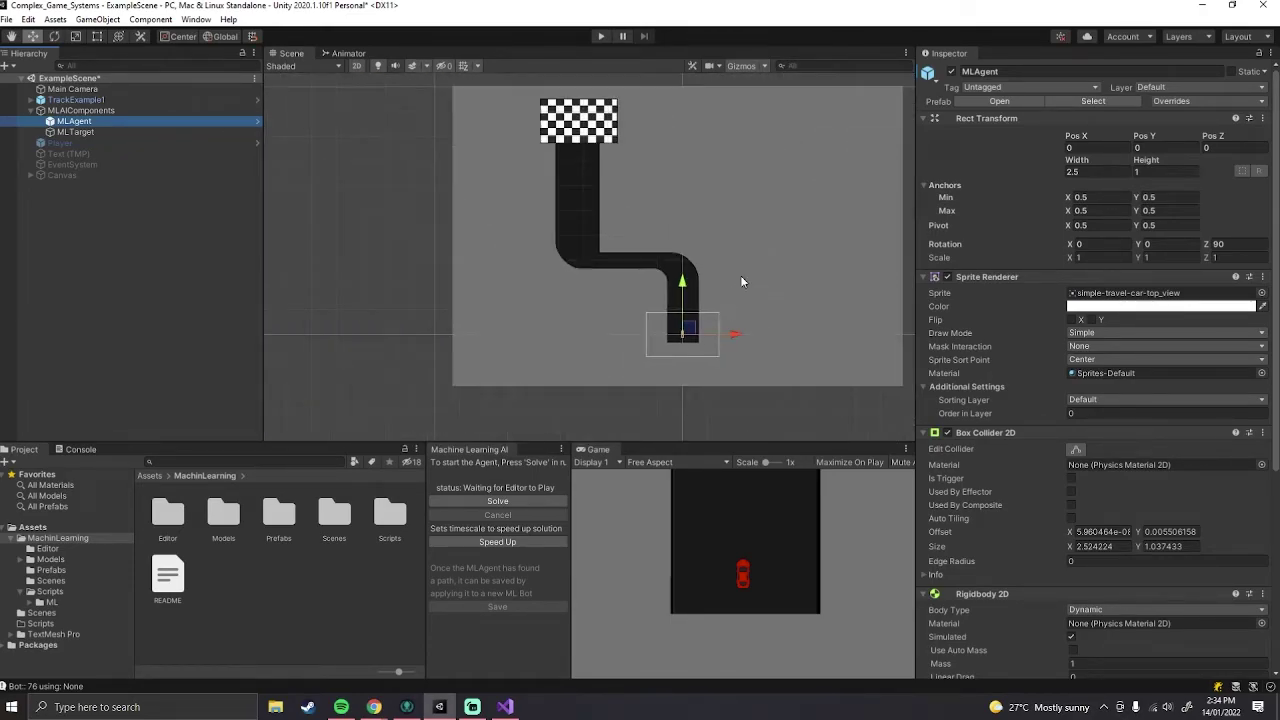
{"action": "scroll", "coordinate": [776, 184], "scroll_direction": "up", "scroll_amount": 3}
{"action": "scroll", "coordinate": [545, 285], "scroll_direction": "down", "scroll_amount": 4}
{"action": "scroll", "coordinate": [630, 305], "scroll_direction": "up", "scroll_amount": 3}
{"action": "scroll", "coordinate": [564, 199], "scroll_direction": "up", "scroll_amount": 1}
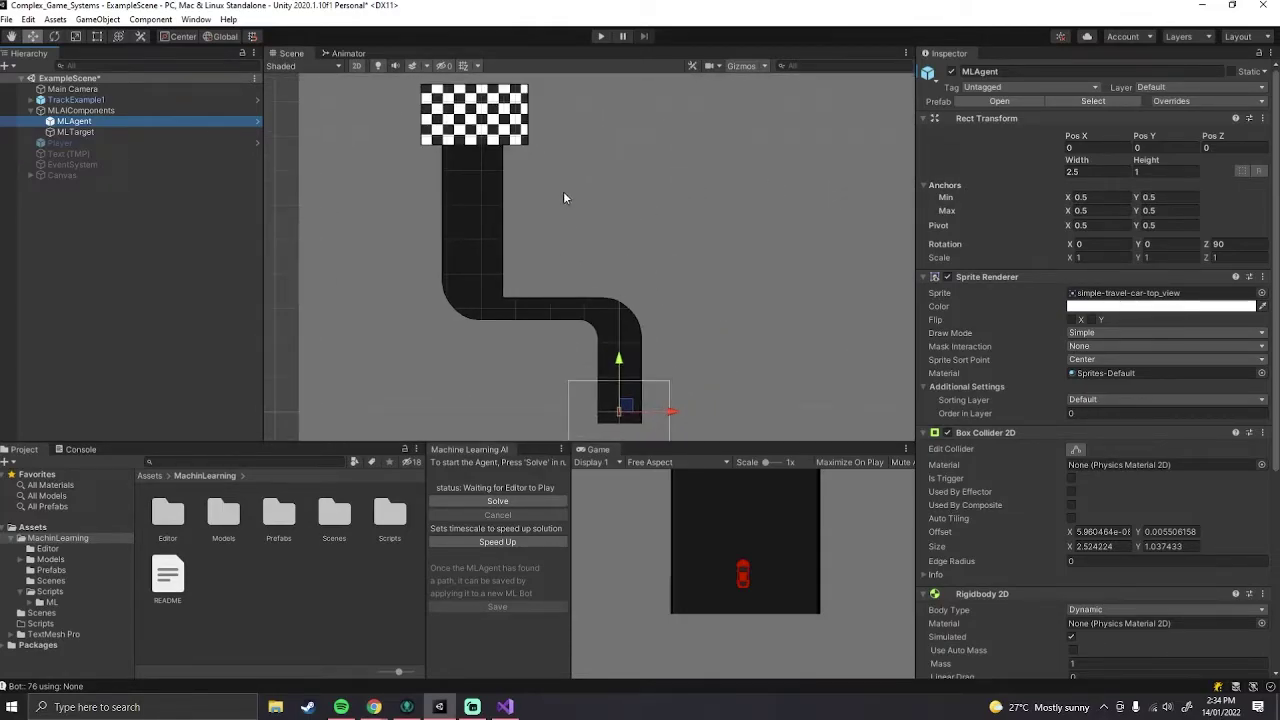
Step: Select TrackExample1 in the scene and examine the collider outlines along both sides of the track
{"action": "left_click", "coordinate": [514, 146]}
{"action": "scroll", "coordinate": [600, 408], "scroll_direction": "down", "scroll_amount": 1}
{"action": "scroll", "coordinate": [543, 262], "scroll_direction": "up", "scroll_amount": 2}
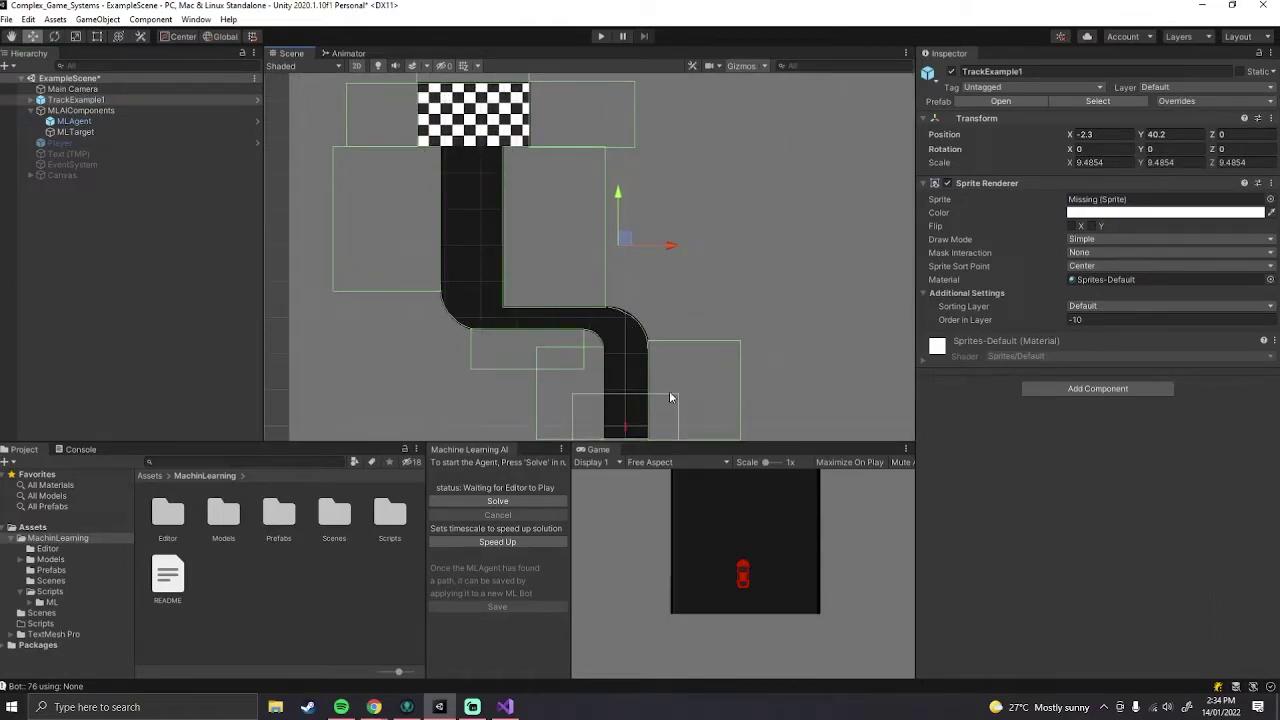
{"action": "scroll", "coordinate": [628, 435], "scroll_direction": "down", "scroll_amount": 1}
{"action": "scroll", "coordinate": [593, 380], "scroll_direction": "up", "scroll_amount": 1}
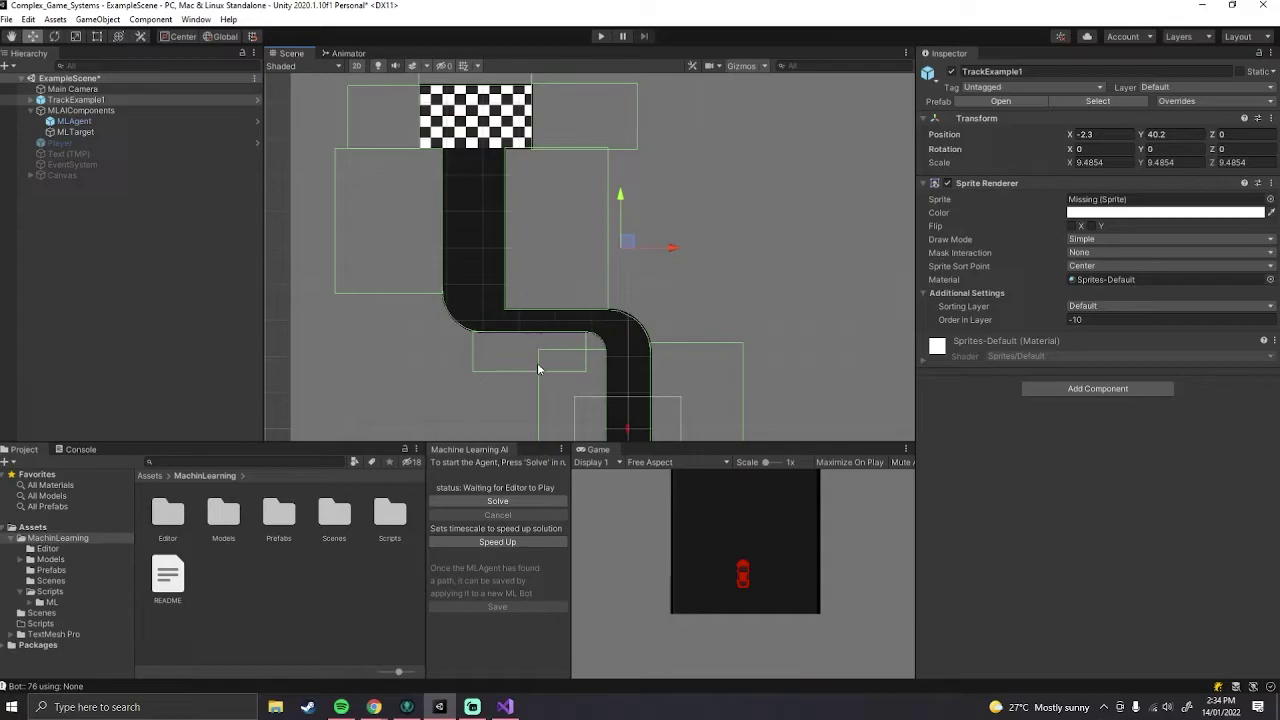
{"action": "scroll", "coordinate": [689, 358], "scroll_direction": "up", "scroll_amount": 3}
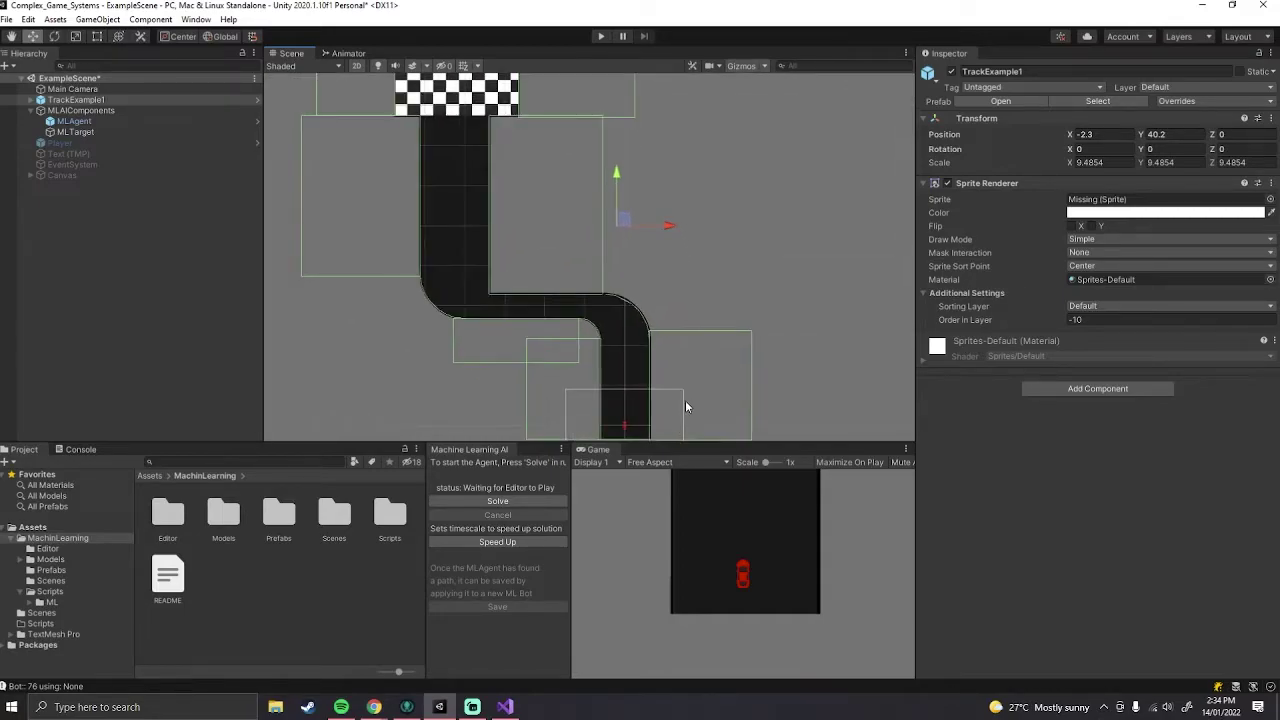
Step: Examine TrackExample1's child objects MLAITrackExample1 and Colliders, checking the collider outlines around the track's bends
{"action": "middle_click_drag", "start_coordinate": [702, 321], "coordinate": [655, 172]}
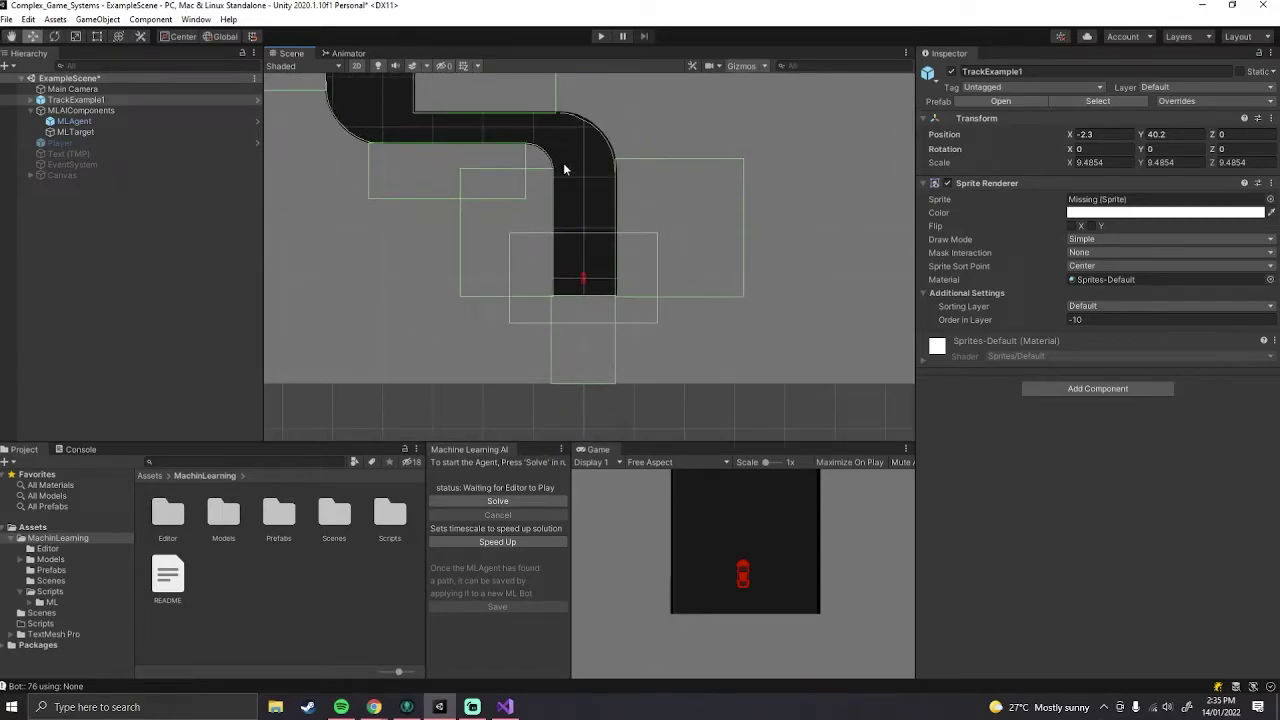
{"action": "scroll", "coordinate": [568, 174], "scroll_direction": "up", "scroll_amount": 3}
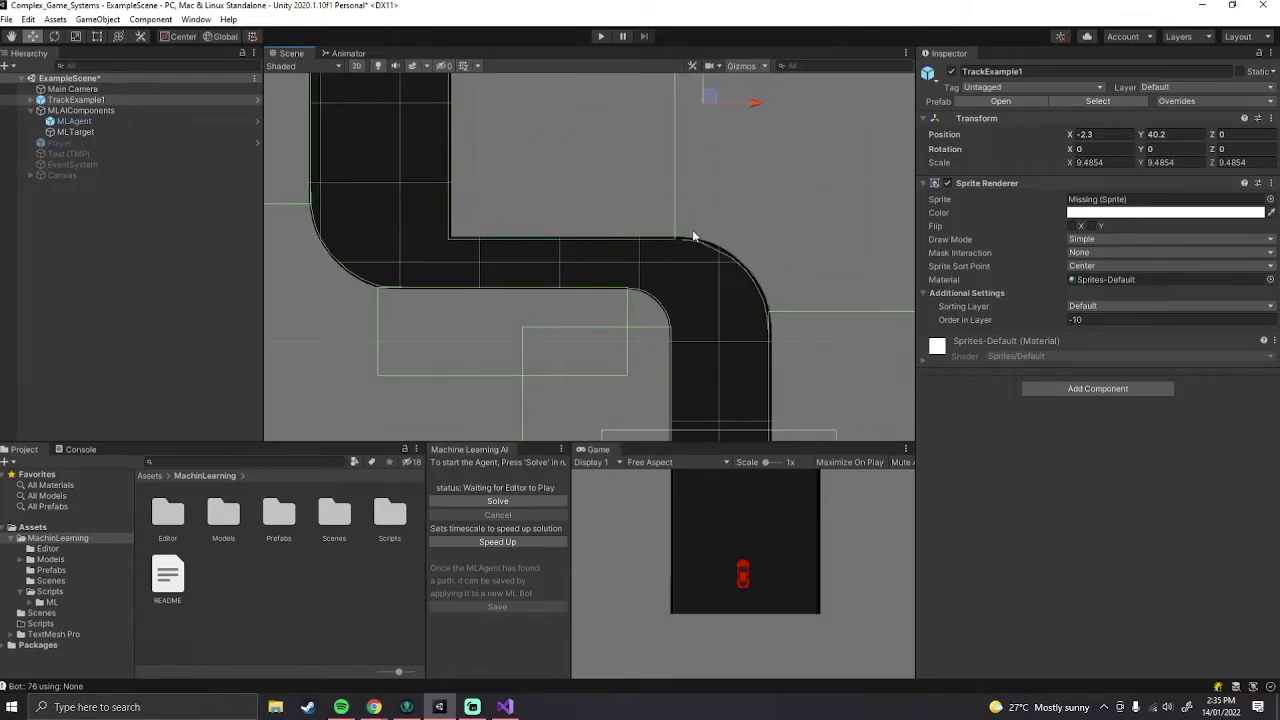
{"action": "left_click", "coordinate": [30, 99]}
{"action": "left_click", "coordinate": [123, 110]}
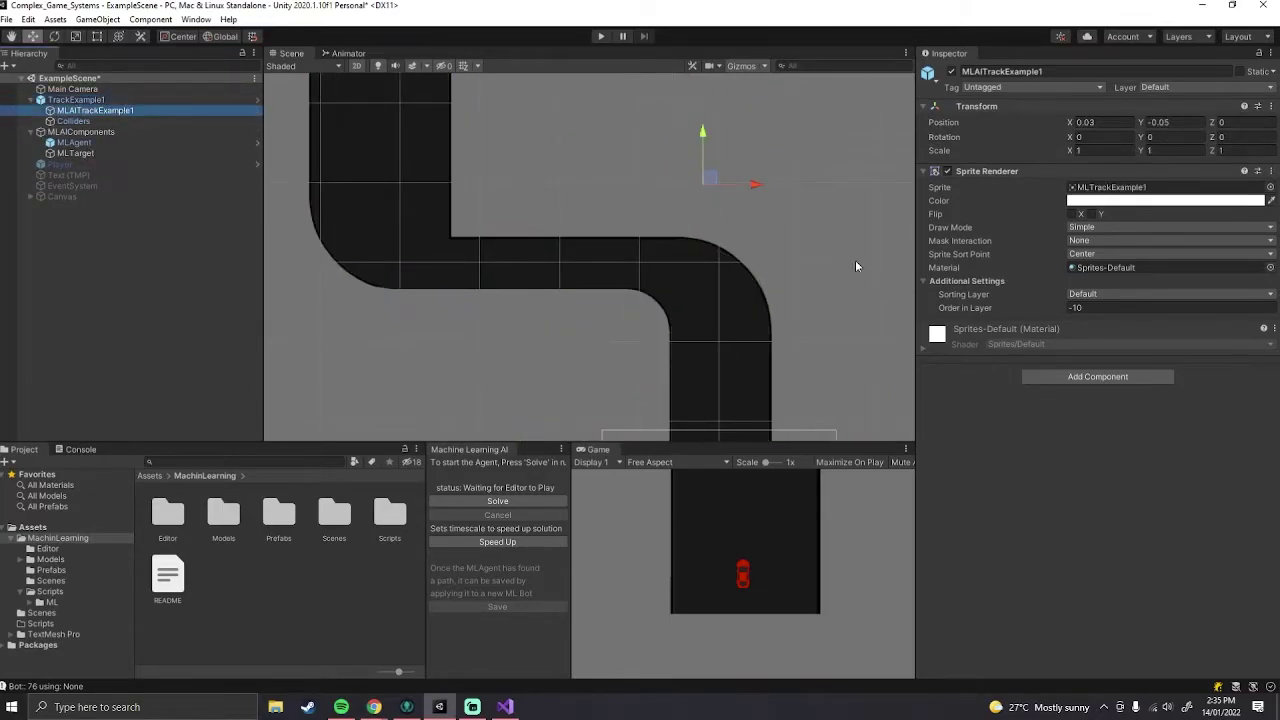
{"action": "key", "text": "Down"}
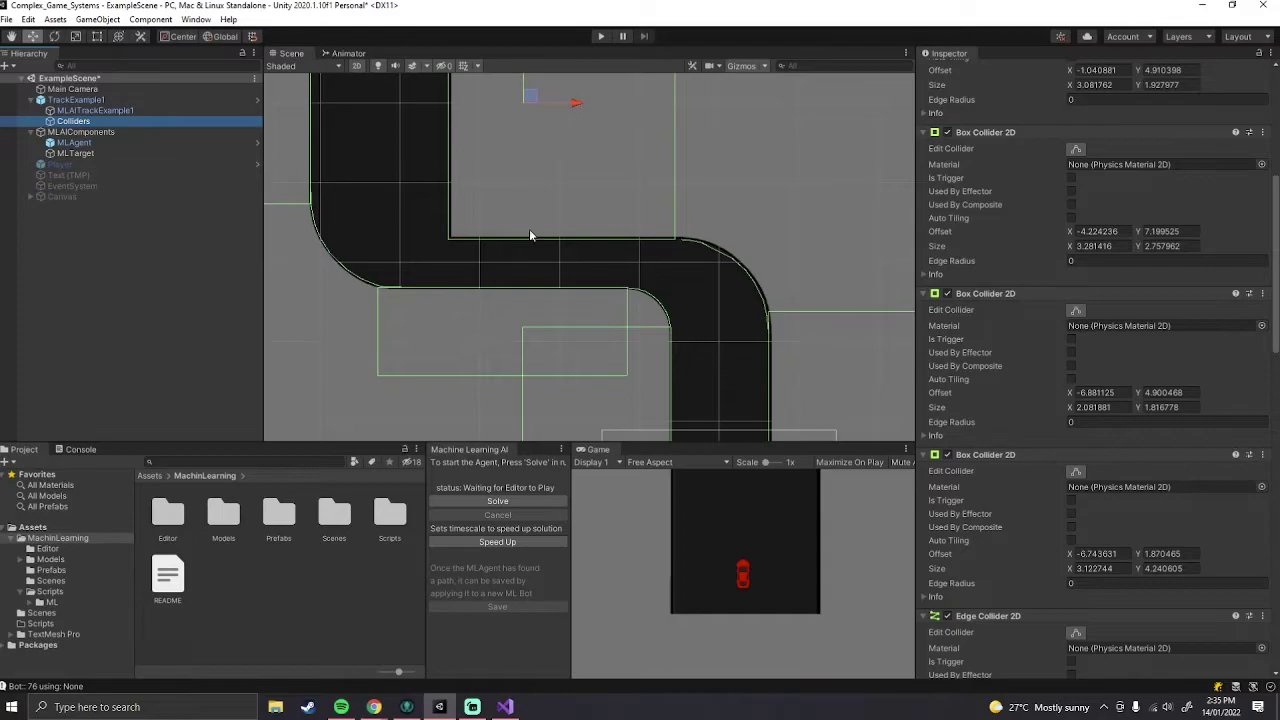
{"action": "scroll", "coordinate": [560, 260], "scroll_direction": "up", "scroll_amount": 2}
{"action": "scroll", "coordinate": [728, 342], "scroll_direction": "down", "scroll_amount": 10}
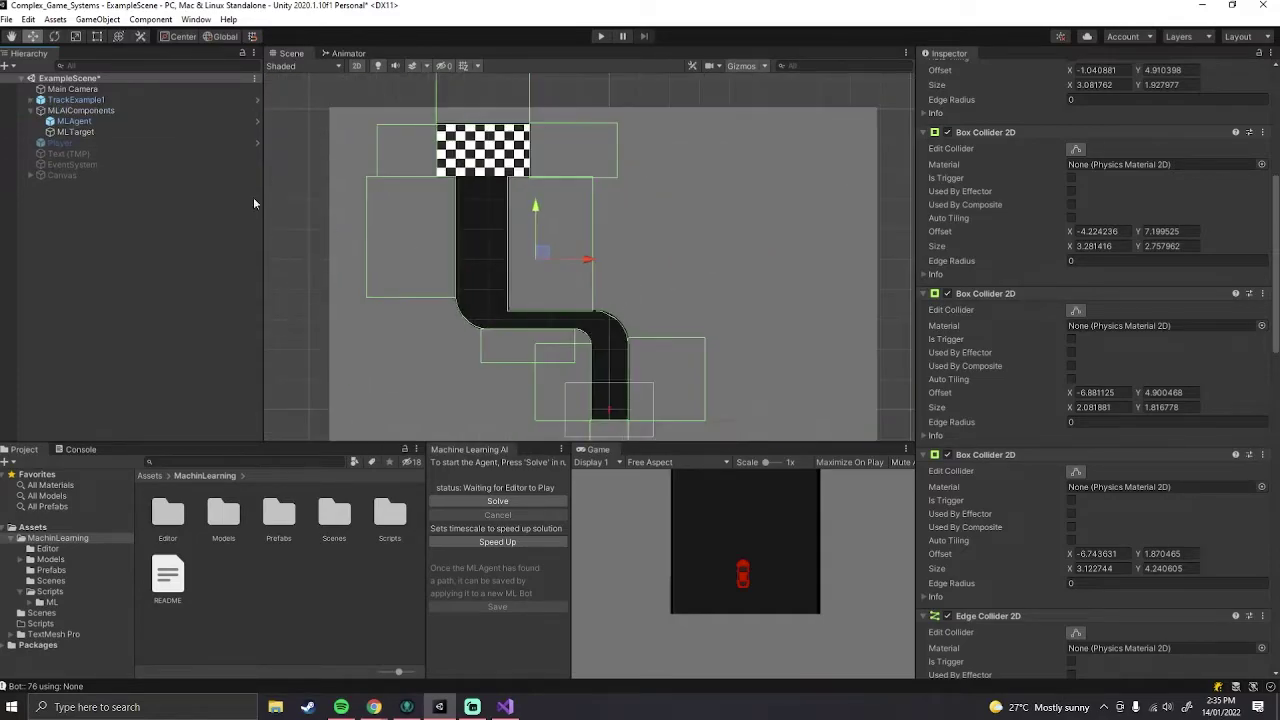
Step: Start the machine learning solve for MLAgent, run the scene, and speed up the solution
{"action": "left_click", "coordinate": [102, 120]}
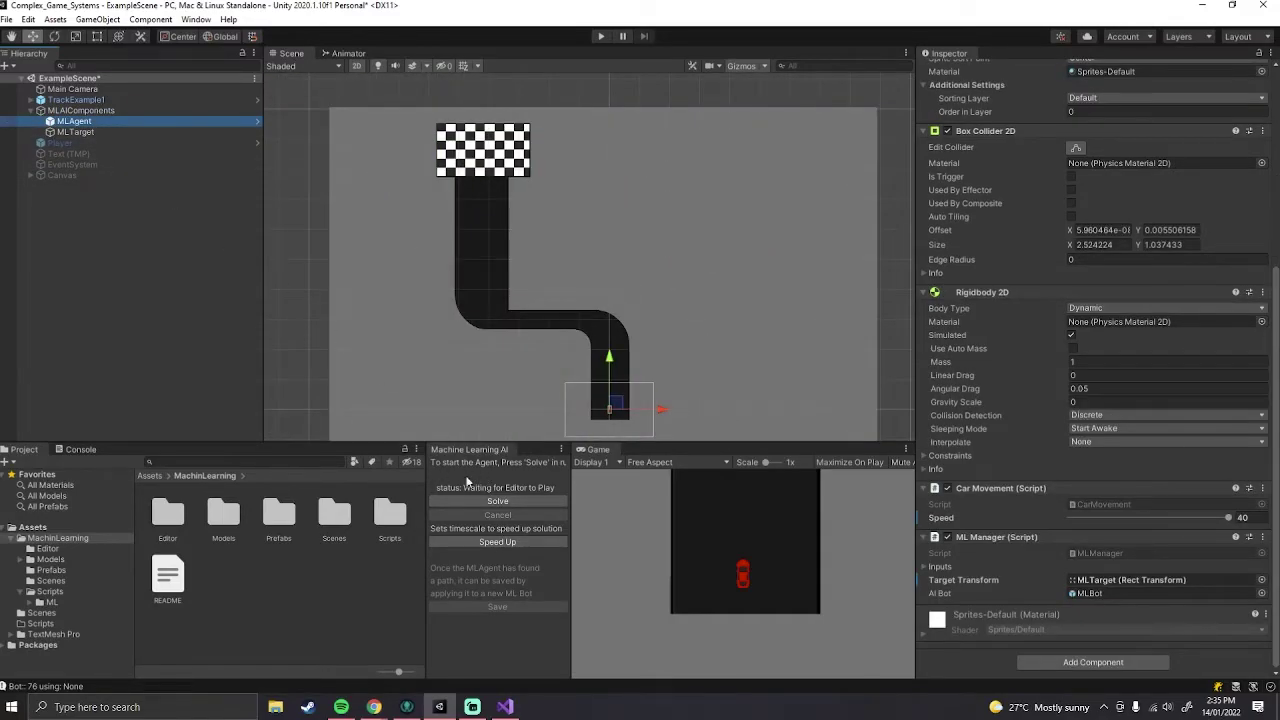
{"action": "left_click", "coordinate": [487, 449]}
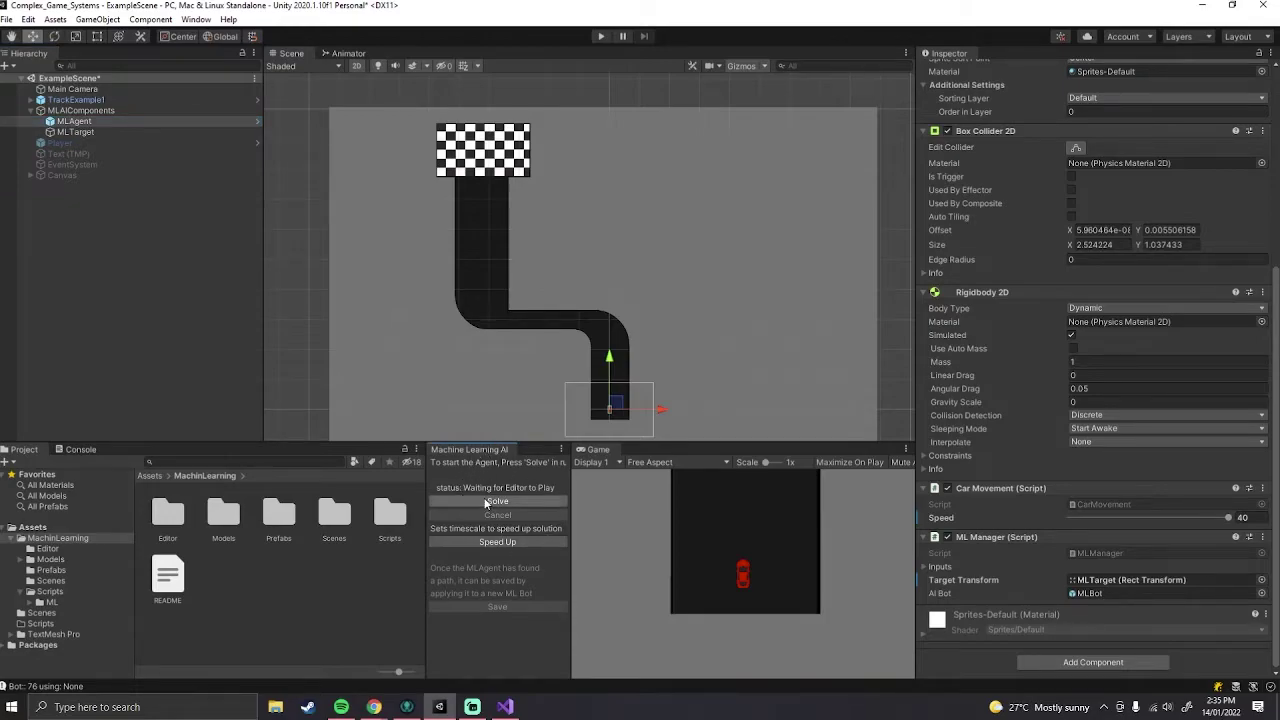
{"action": "left_click", "coordinate": [518, 501]}
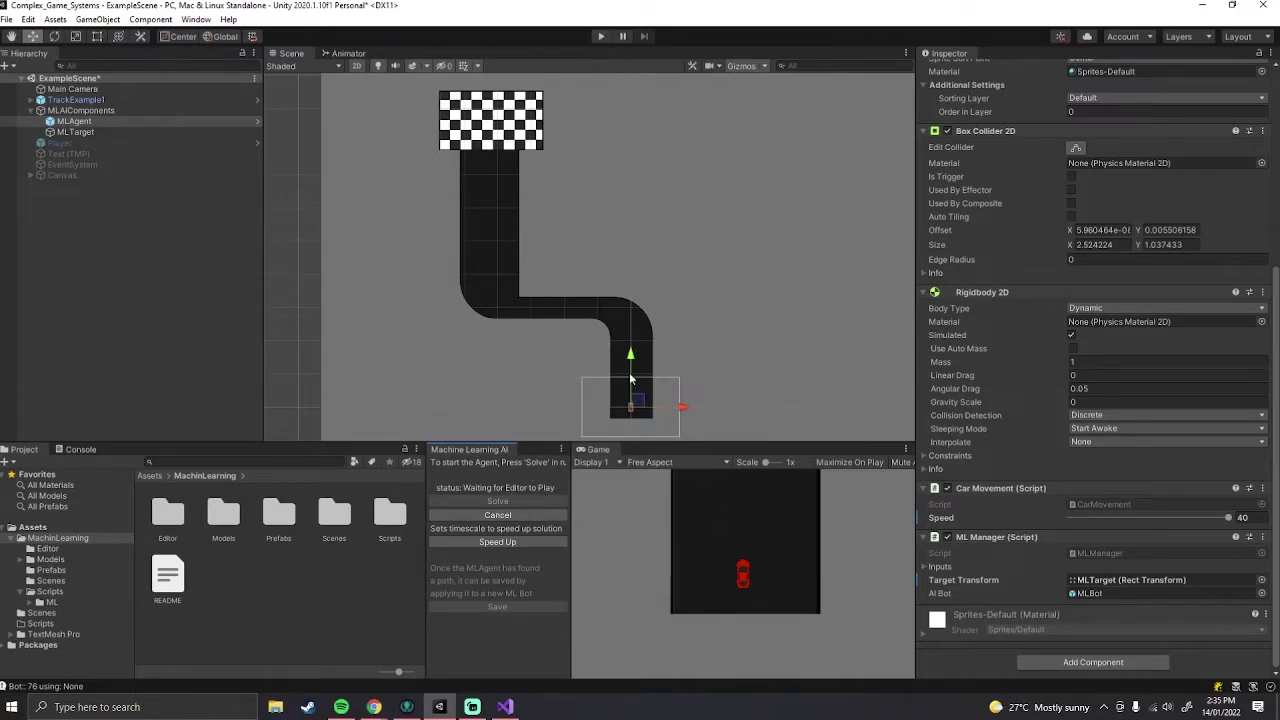
{"action": "left_click", "coordinate": [600, 36]}
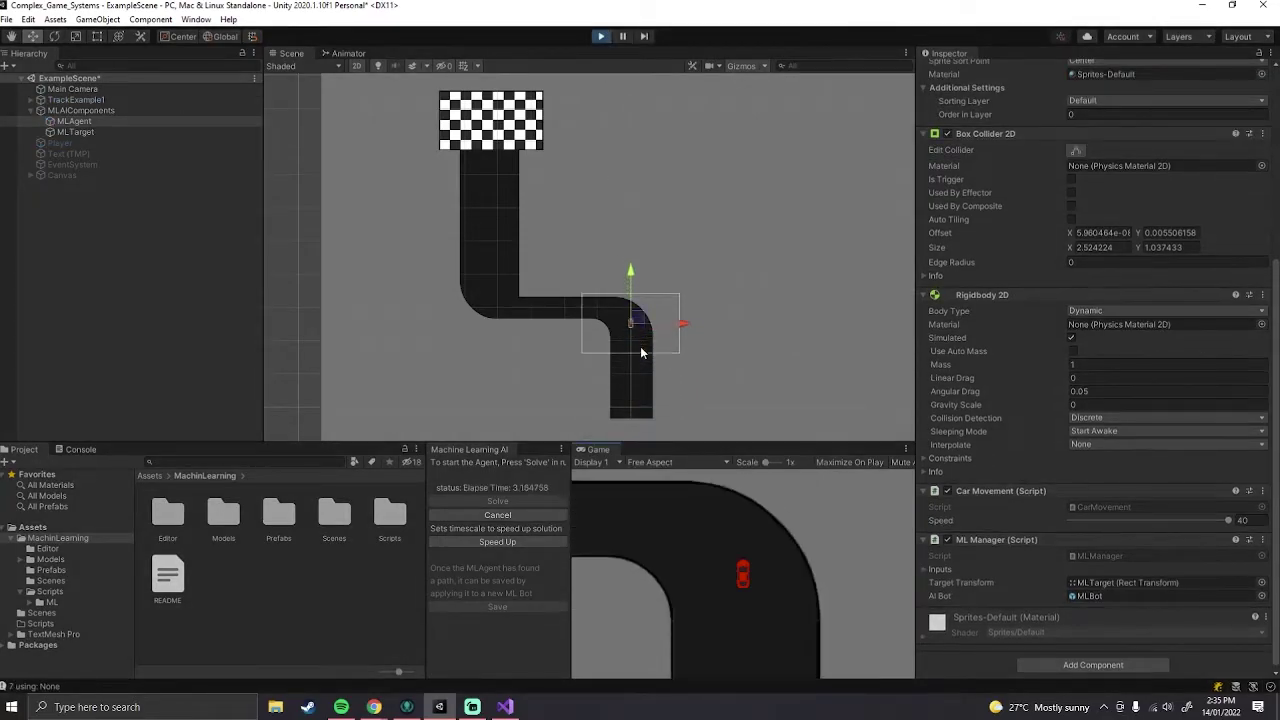
{"action": "left_click", "coordinate": [499, 542]}
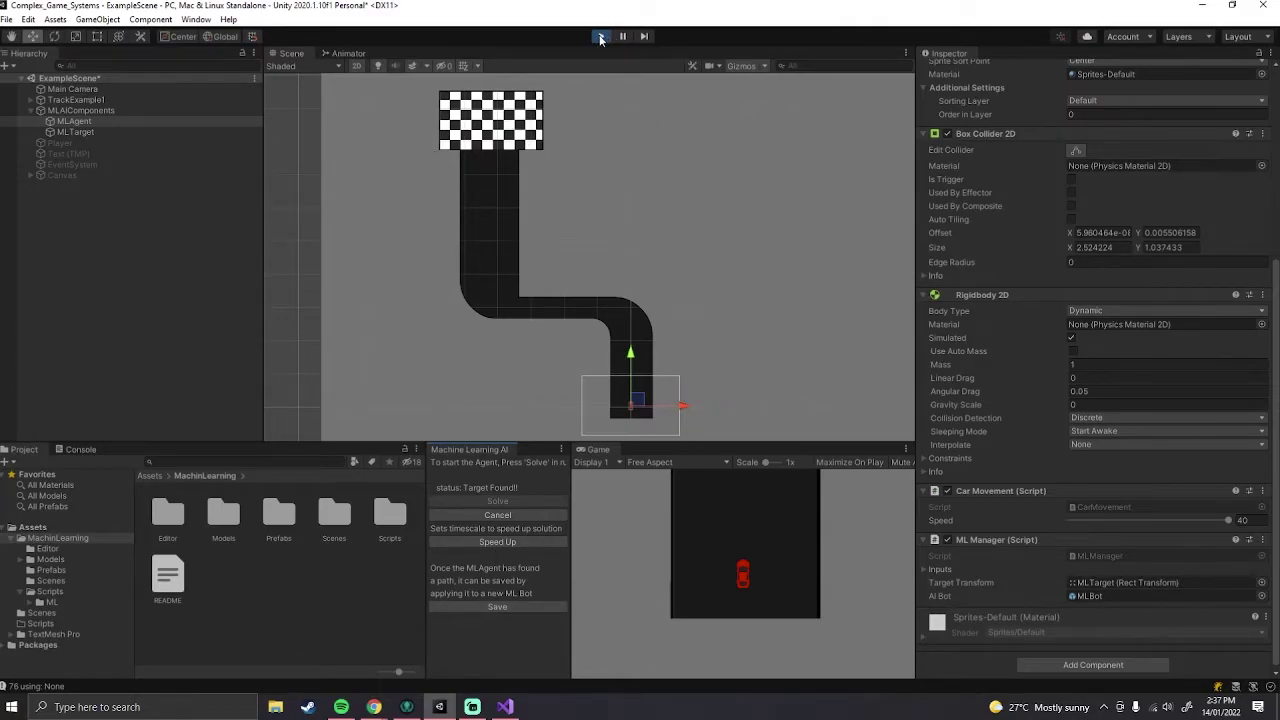
Step: Save the path found by MLAgent, cancel solving, and stop the running scene
{"action": "left_click", "coordinate": [501, 609]}
{"action": "left_click", "coordinate": [497, 515]}
{"action": "left_click", "coordinate": [600, 37]}
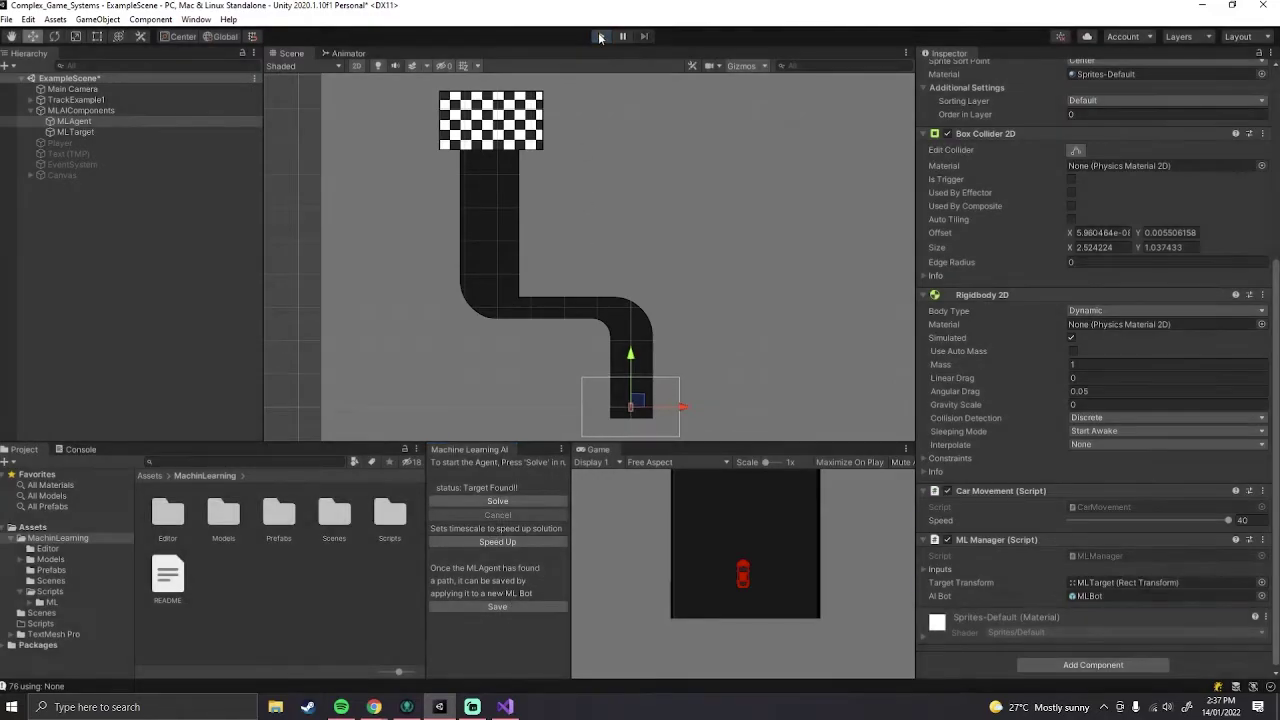
Step: Open SavedStagesXML from the root Assets folder, read through its recorded key values, and close the file
{"action": "left_click", "coordinate": [40, 527]}
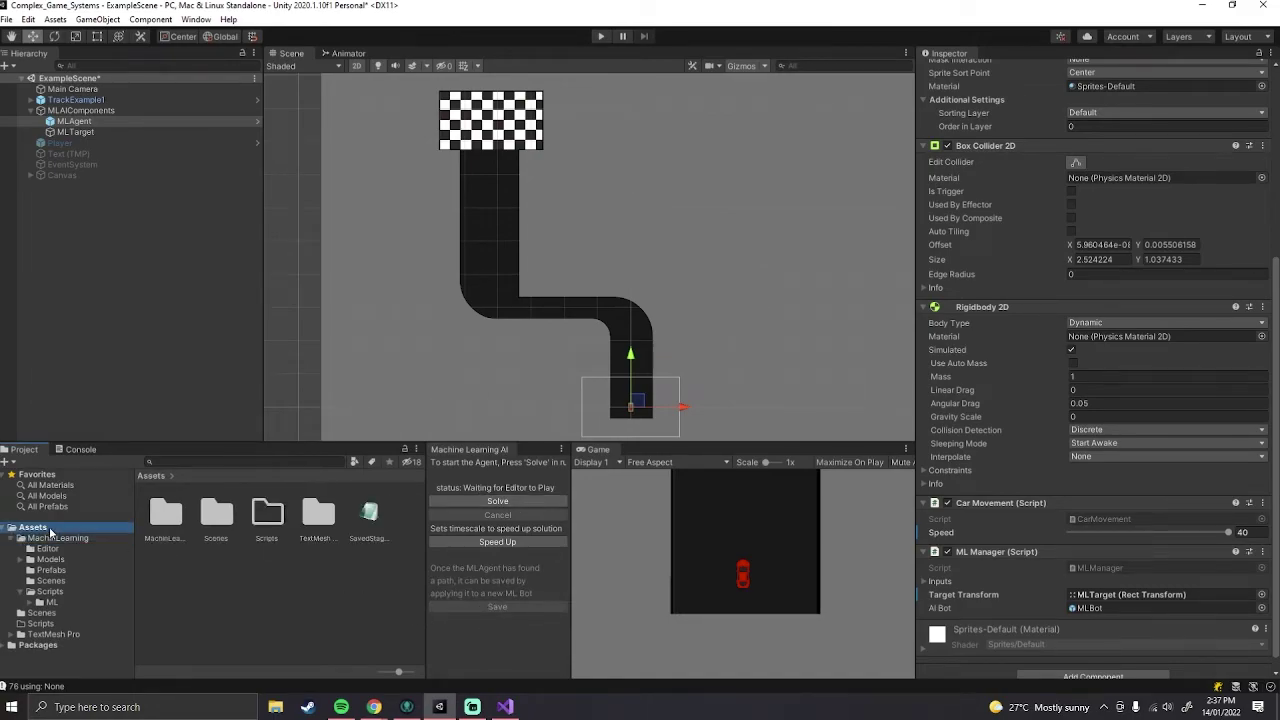
{"action": "left_click", "coordinate": [369, 518]}
{"action": "double_click", "coordinate": [369, 518]}
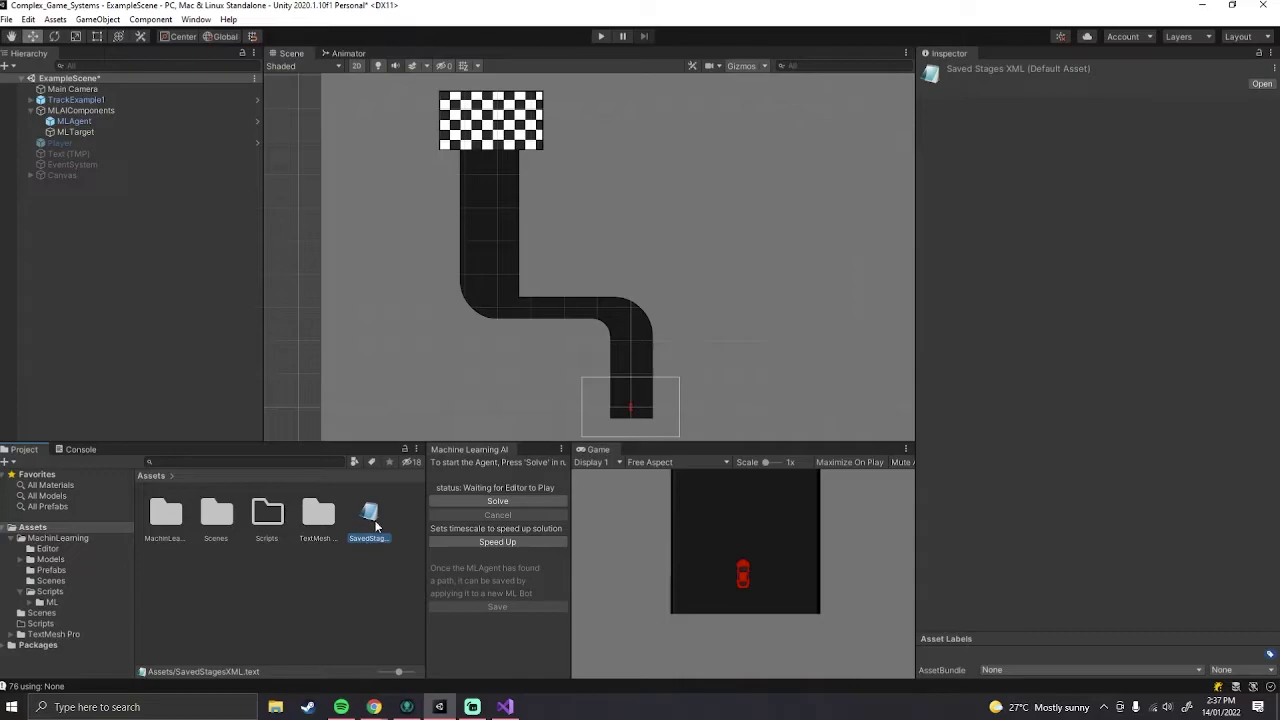
{"action": "scroll", "coordinate": [403, 386], "scroll_direction": "down", "scroll_amount": 1}
{"action": "scroll", "coordinate": [403, 386], "scroll_direction": "down", "scroll_amount": 20}
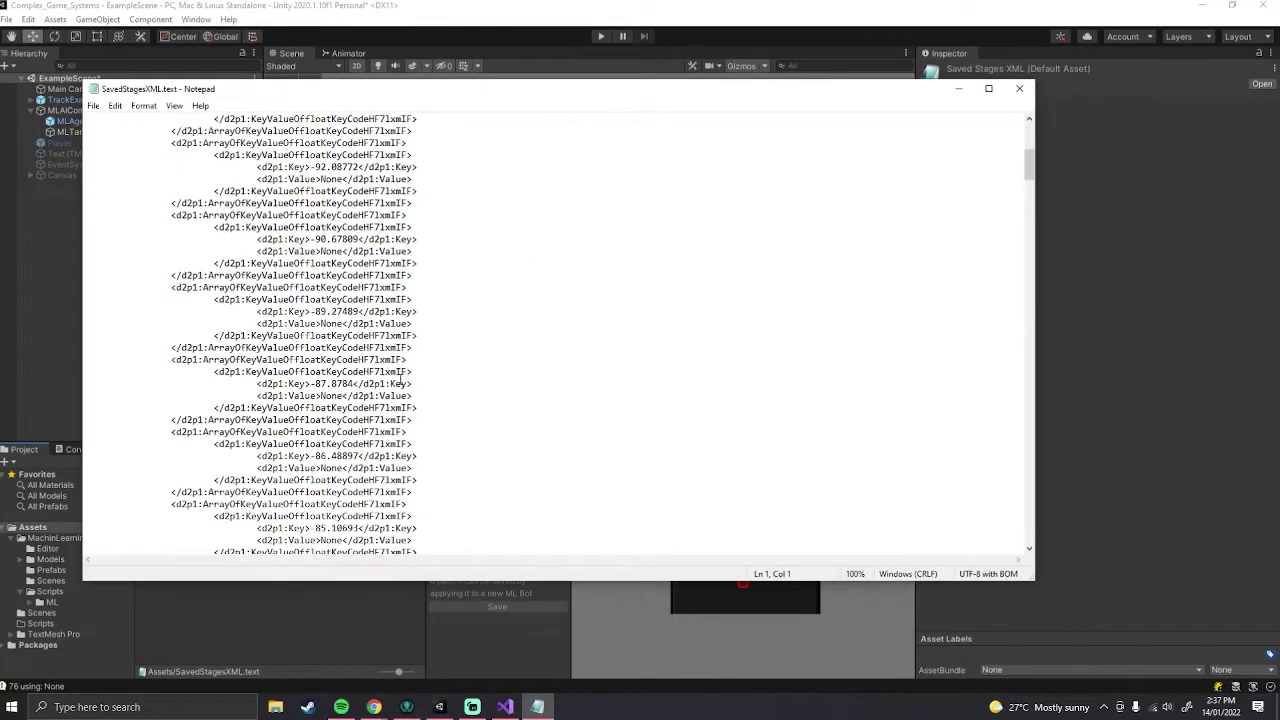
{"action": "scroll", "coordinate": [440, 316], "scroll_direction": "down", "scroll_amount": 11}
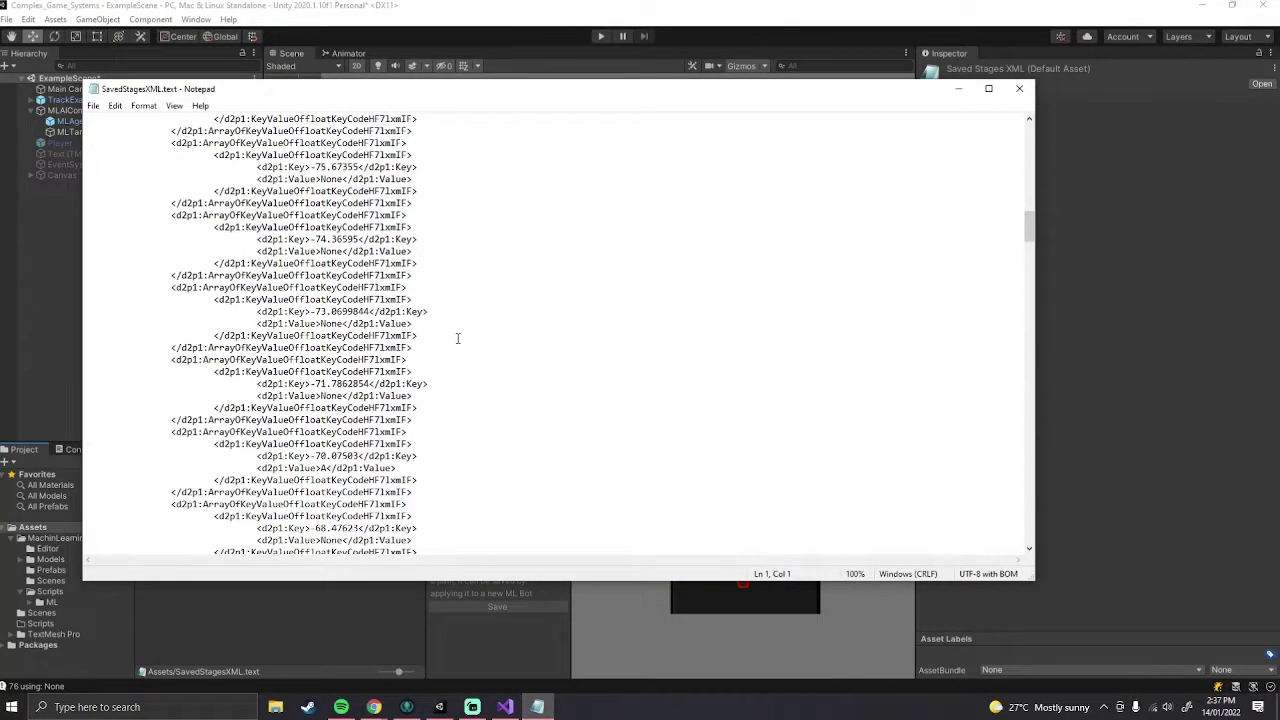
{"action": "scroll", "coordinate": [514, 343], "scroll_direction": "down", "scroll_amount": 20}
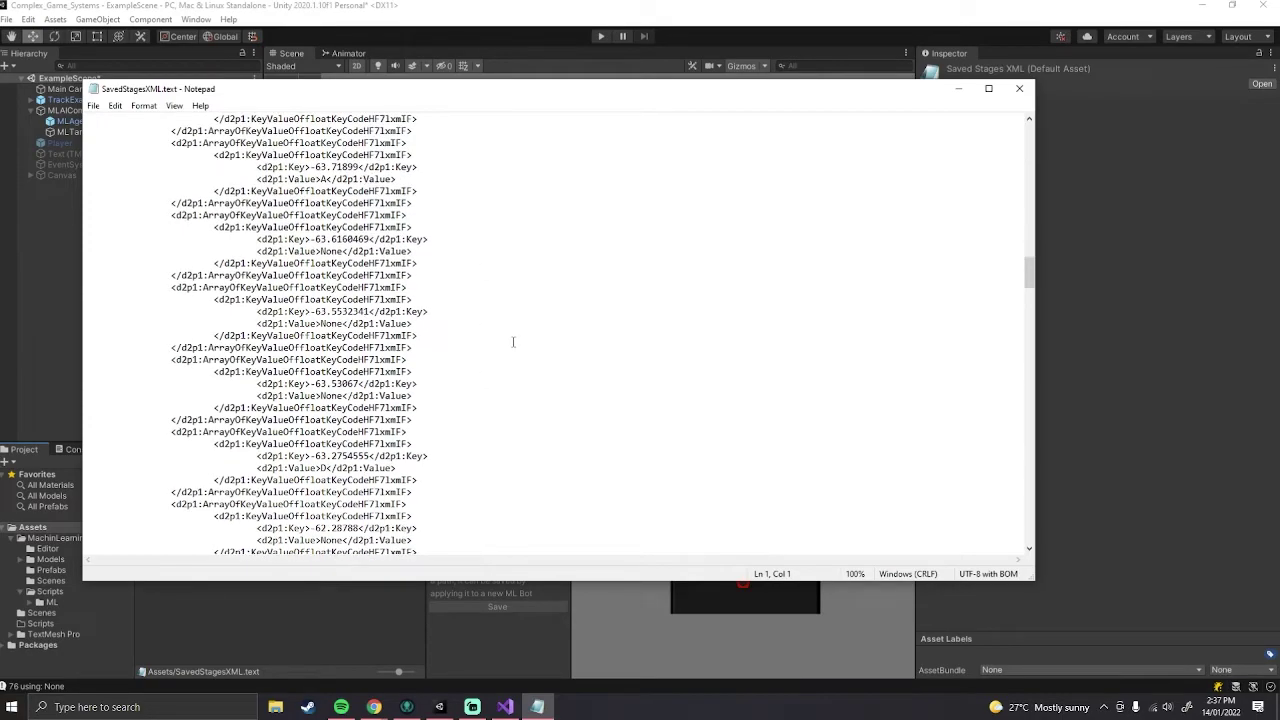
{"action": "left_click", "coordinate": [1019, 88]}
Step: Deactivate MLAgent and add the MLBot prefab to the scene at the start of the track
{"action": "left_click", "coordinate": [58, 538]}
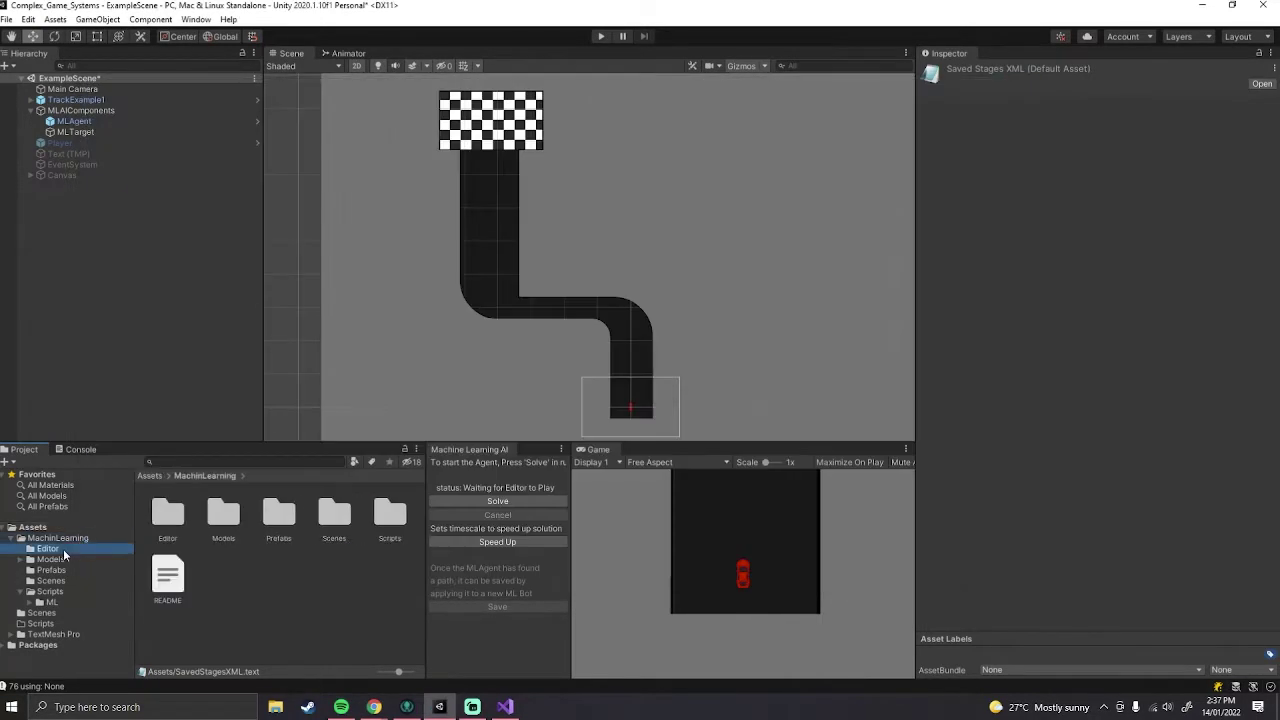
{"action": "left_click", "coordinate": [52, 570]}
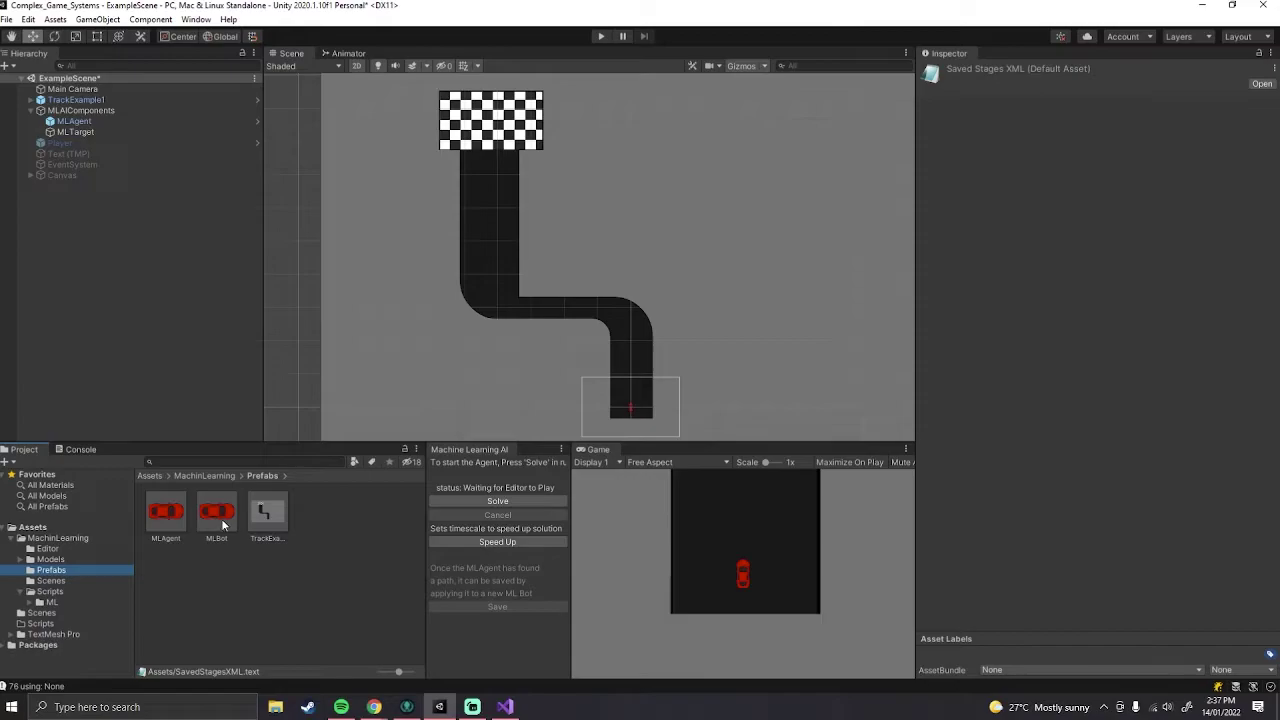
{"action": "left_click", "coordinate": [126, 122]}
{"action": "left_click", "coordinate": [951, 71]}
{"action": "left_click_drag", "start_coordinate": [211, 522], "coordinate": [174, 285]}
{"action": "left_click_drag", "start_coordinate": [689, 409], "coordinate": [681, 410]}
{"action": "scroll", "coordinate": [628, 400], "scroll_direction": "up", "scroll_amount": 1}
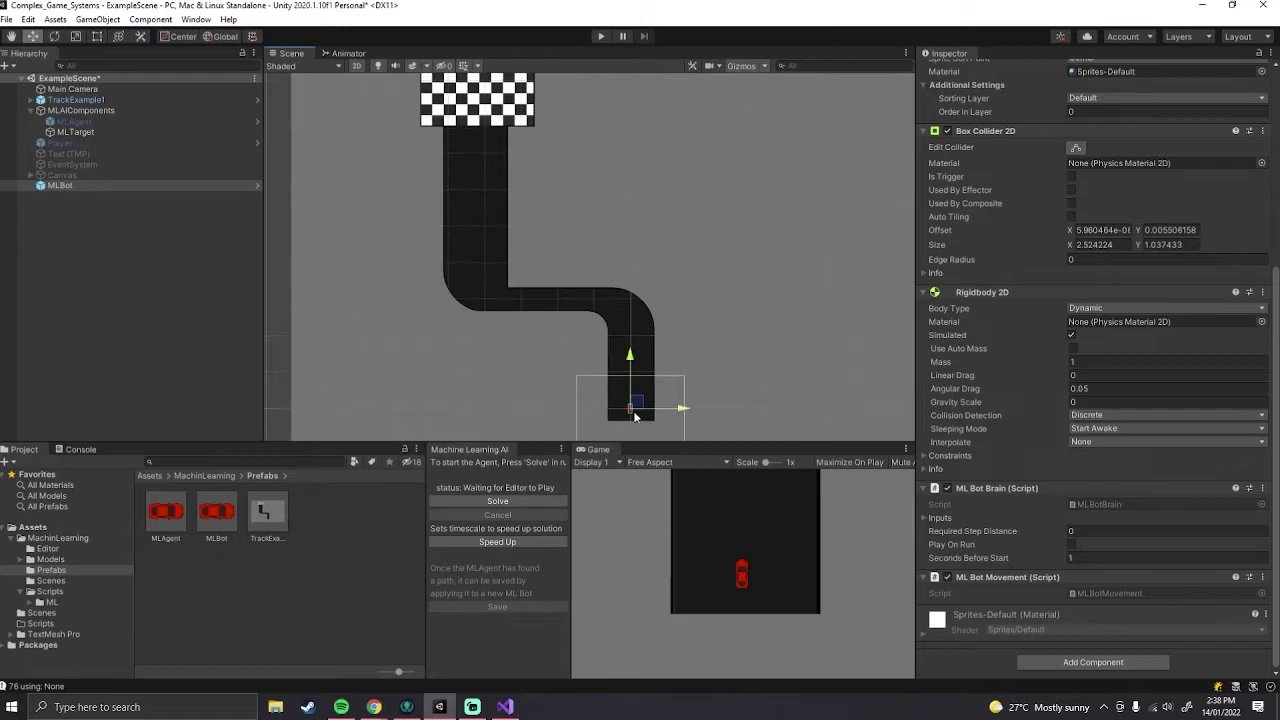
{"action": "scroll", "coordinate": [633, 414], "scroll_direction": "down", "scroll_amount": 2}
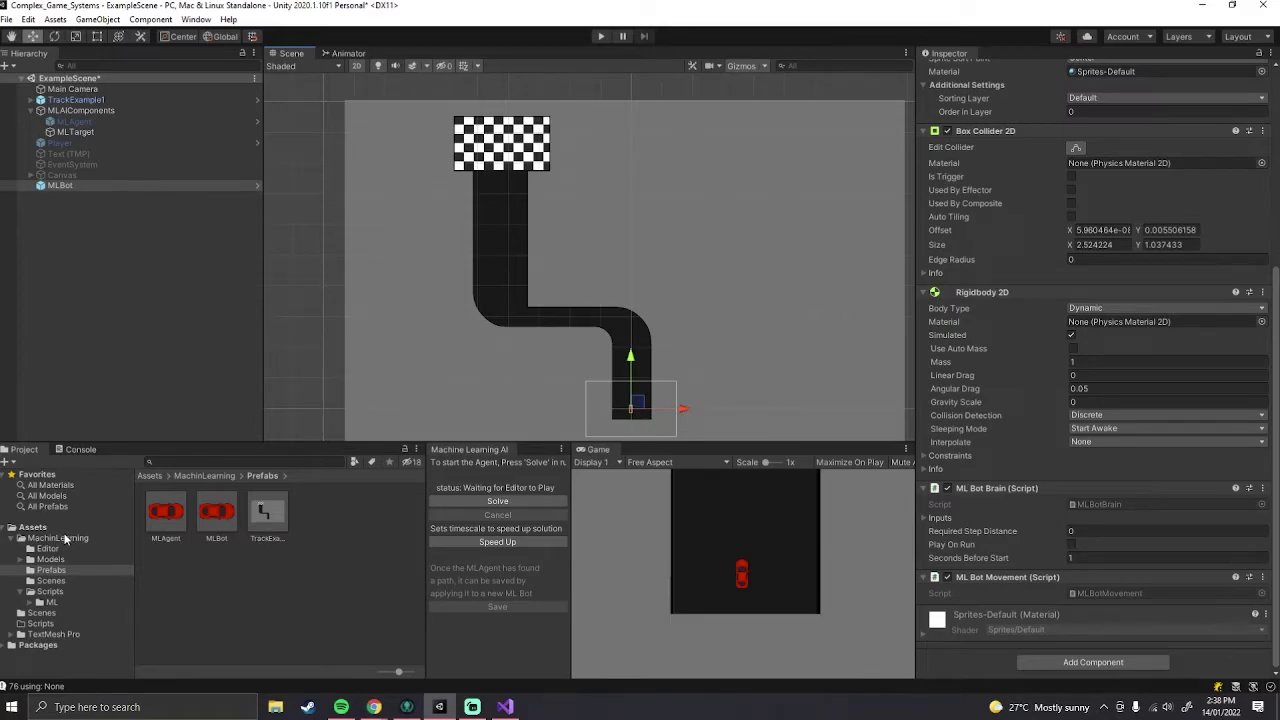
Step: Set MLBot's Seconds Before Start to 3 and enable Play On Run in its ML Bot Brain script
{"action": "left_click", "coordinate": [33, 527]}
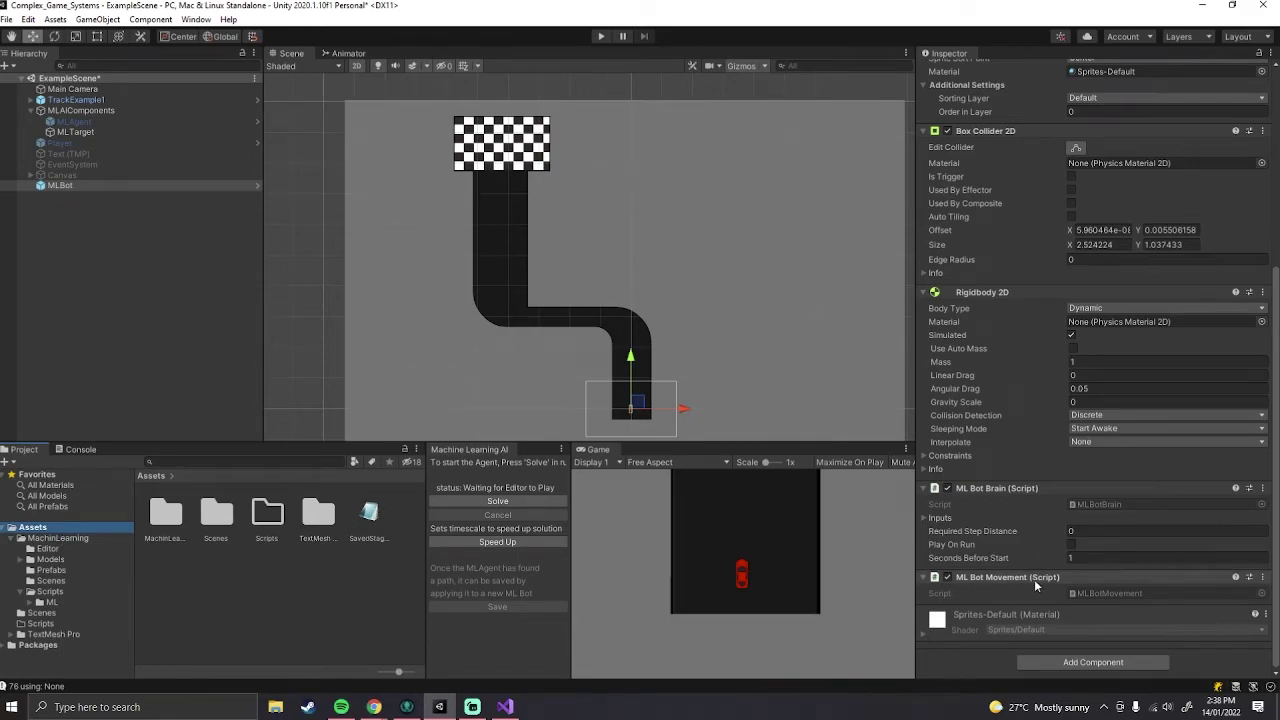
{"action": "left_click", "coordinate": [1100, 556]}
{"action": "type", "text": "3"}
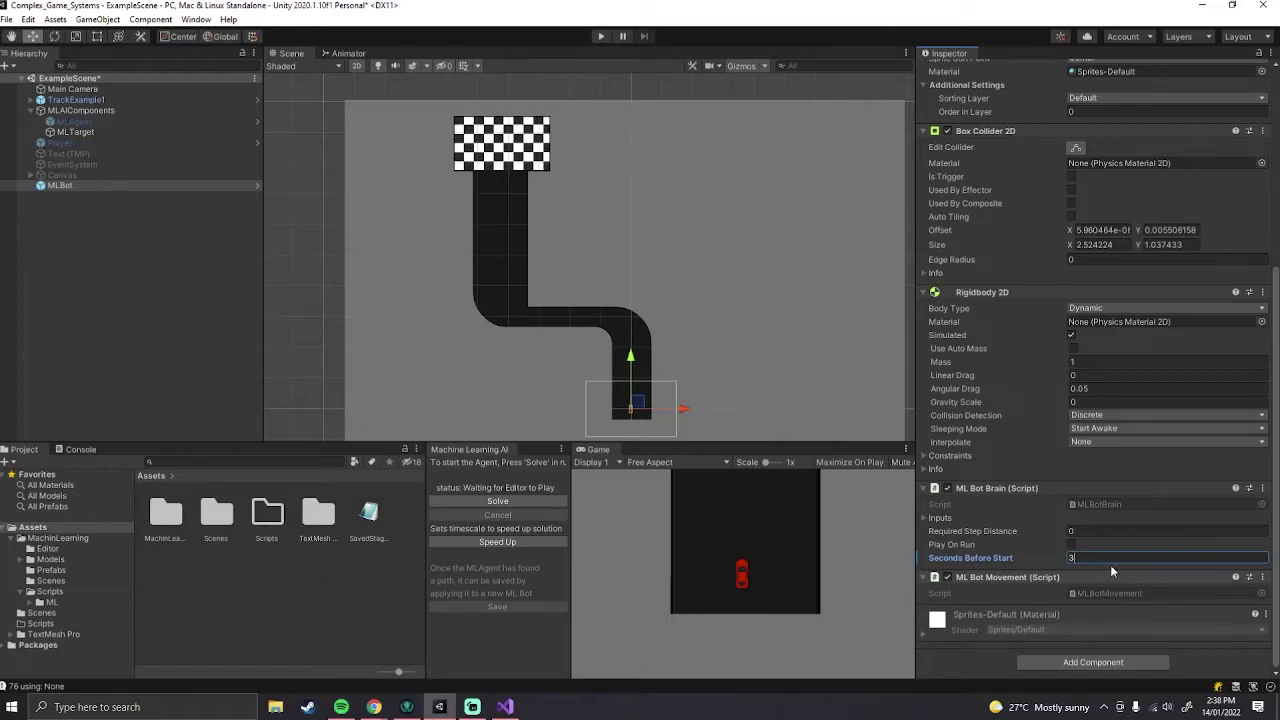
{"action": "left_click", "coordinate": [1071, 544]}
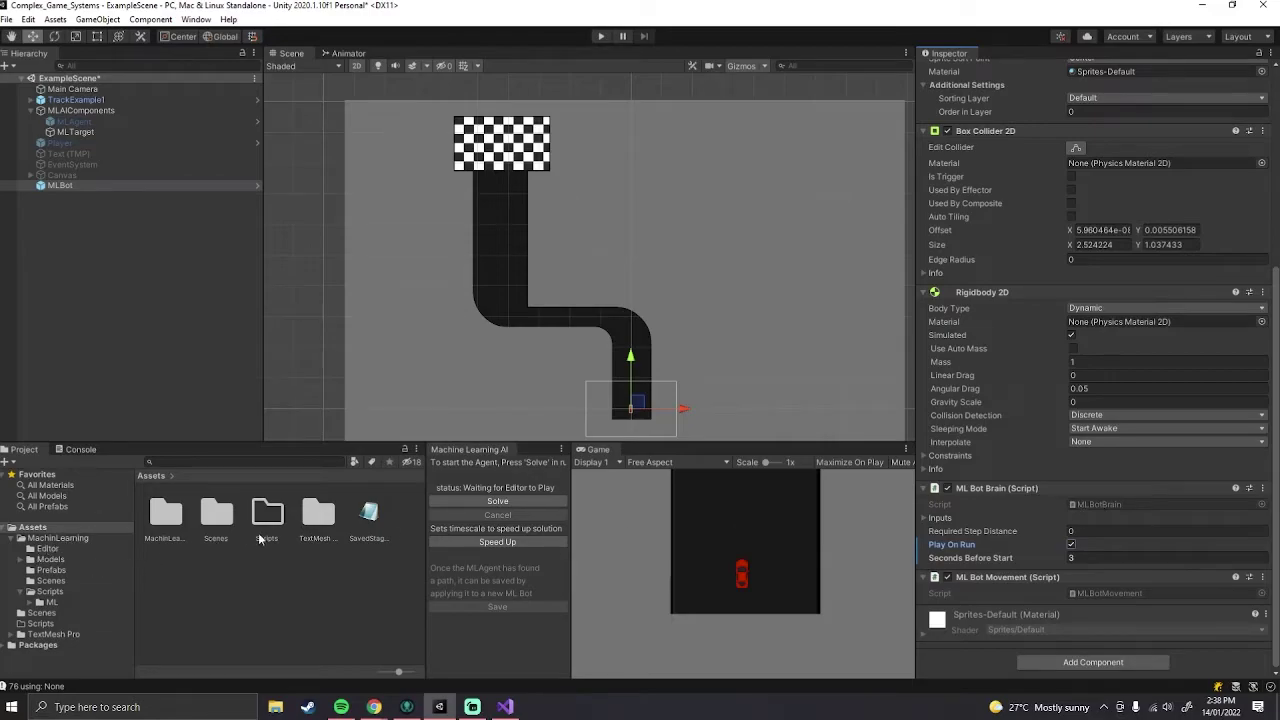
Step: Show the Prefabs folder, run the scene, and watch MLBot drive the saved path to the checkered finish
{"action": "left_click", "coordinate": [67, 581]}
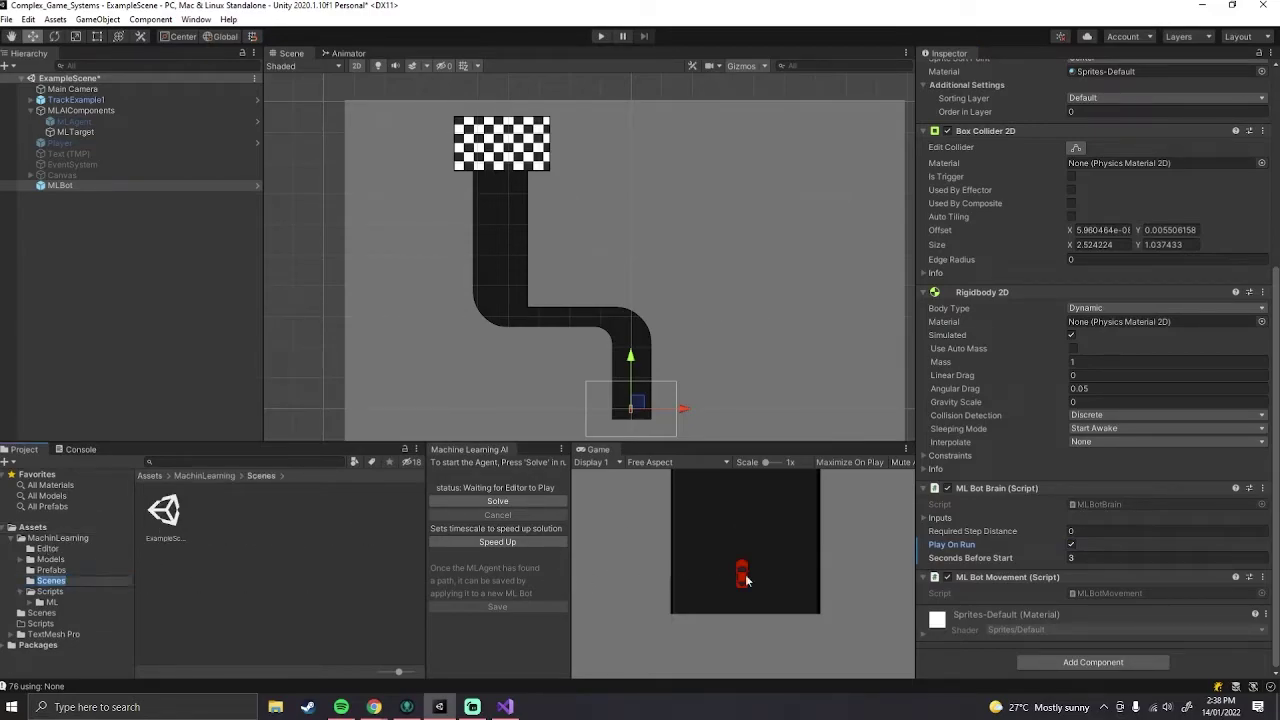
{"action": "left_click", "coordinate": [101, 579]}
{"action": "left_click", "coordinate": [98, 571]}
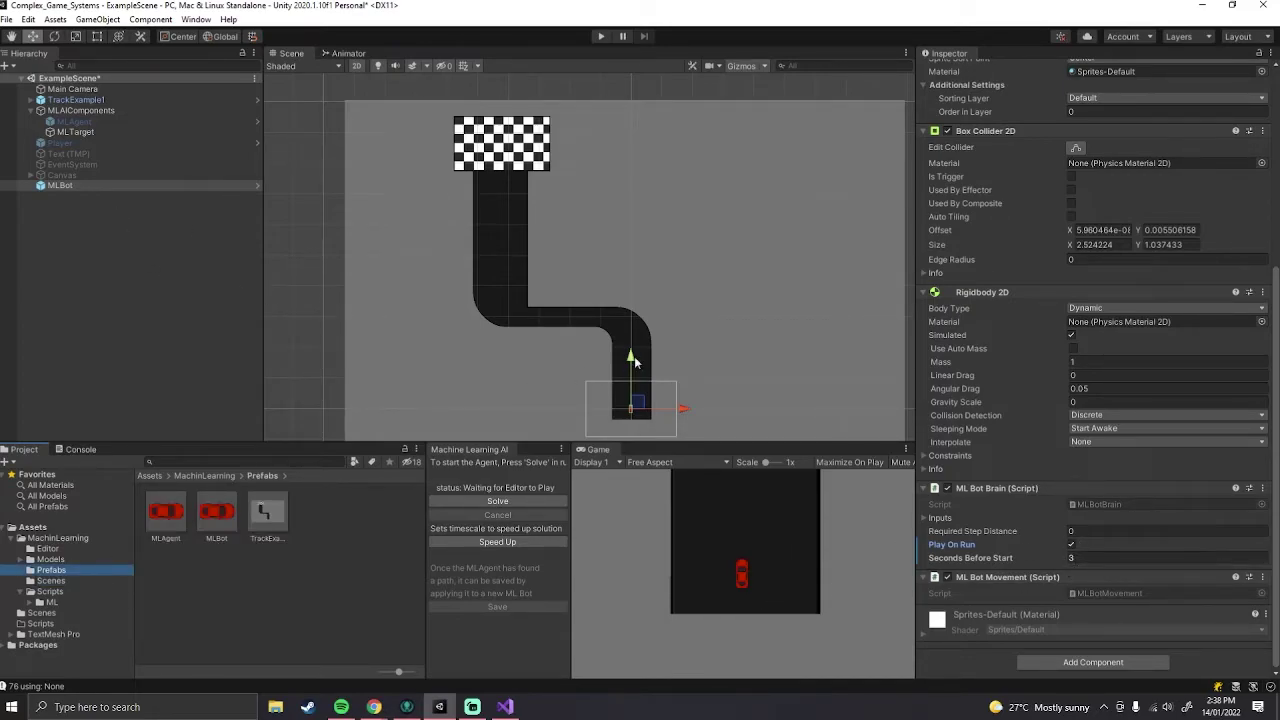
{"action": "left_click", "coordinate": [601, 36]}
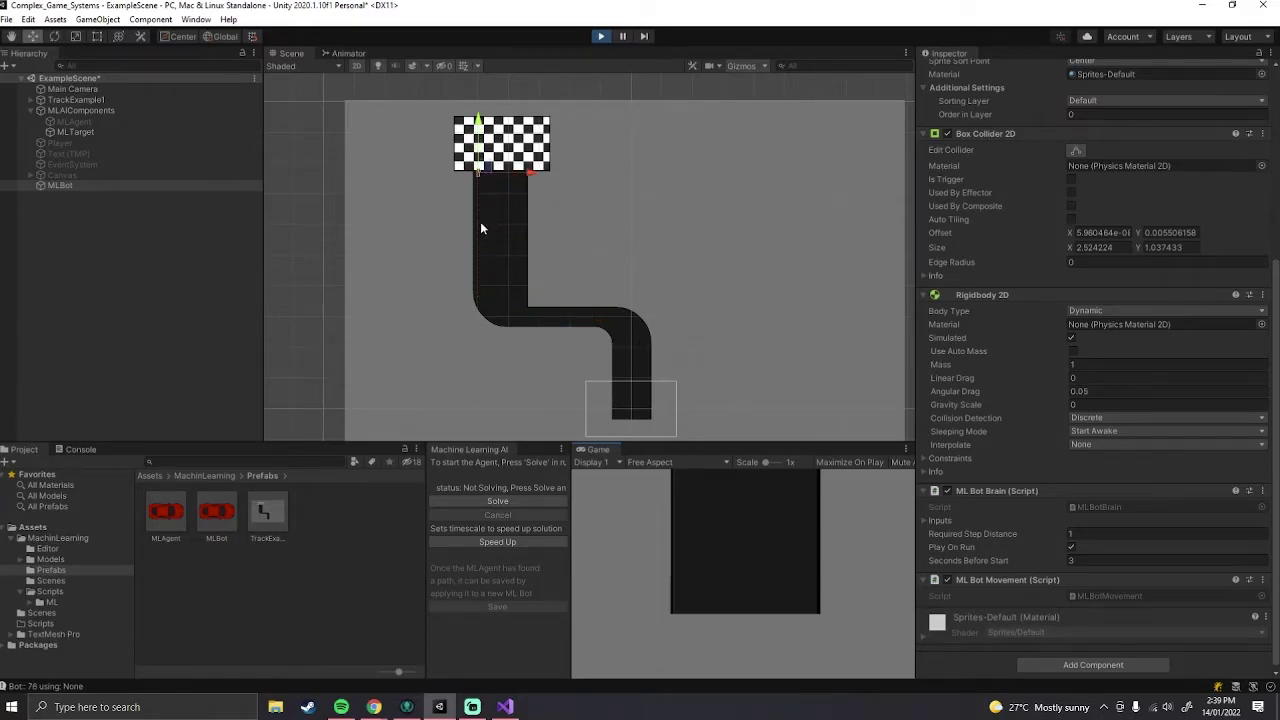
{"action": "scroll", "coordinate": [489, 178], "scroll_direction": "up", "scroll_amount": 2}
{"action": "scroll", "coordinate": [471, 178], "scroll_direction": "down", "scroll_amount": 4}
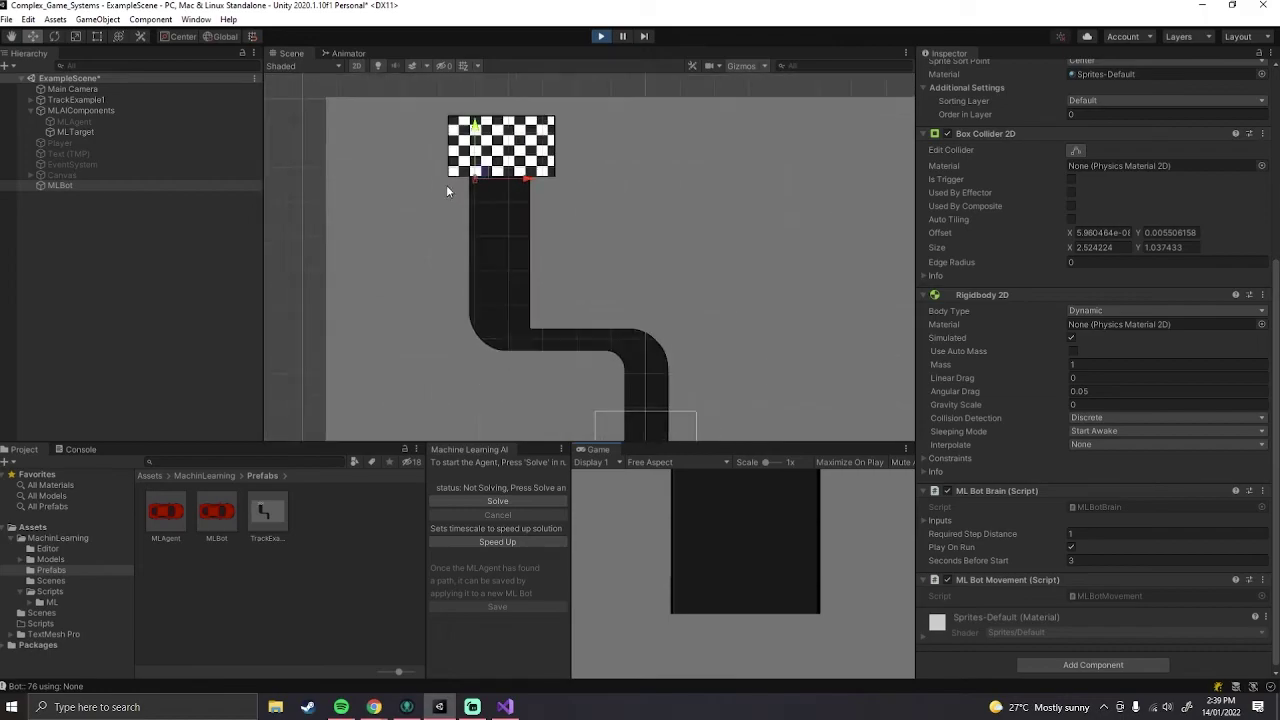
{"action": "scroll", "coordinate": [466, 222], "scroll_direction": "up", "scroll_amount": 2}
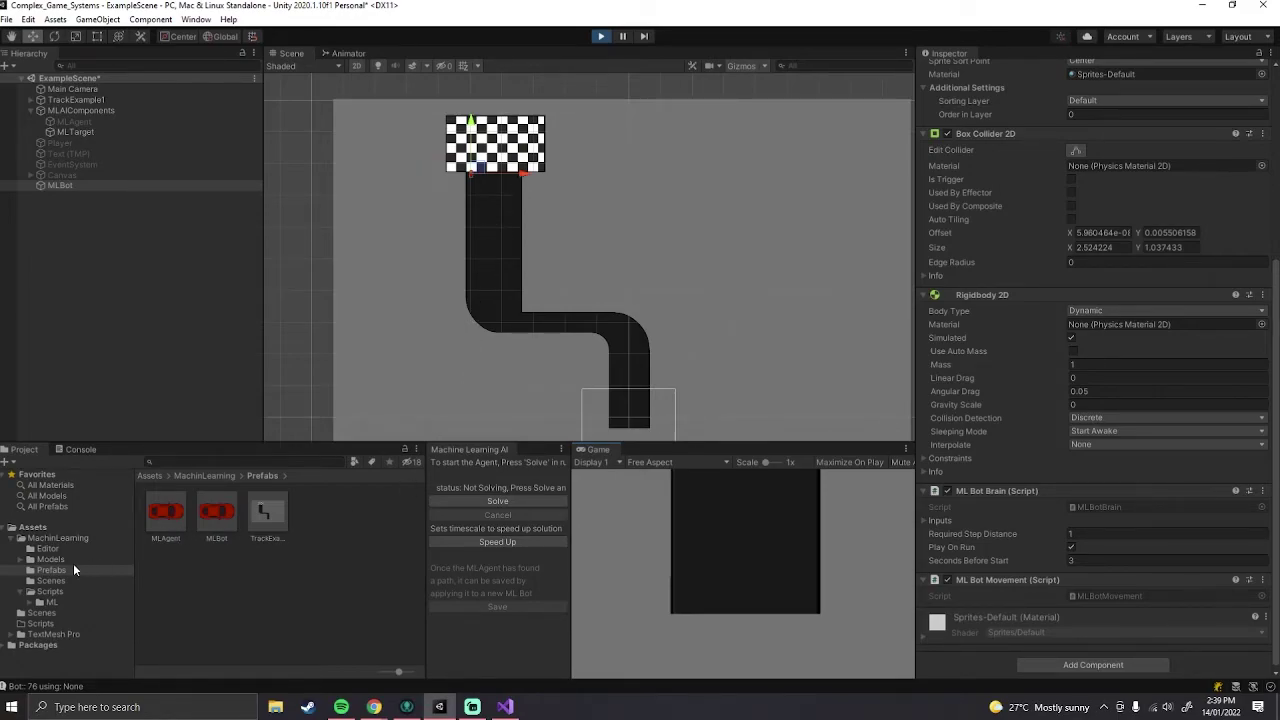
Step: Inspect the Editor, MachinLearning and Models folders, and stop the running scene
{"action": "left_click", "coordinate": [48, 549]}
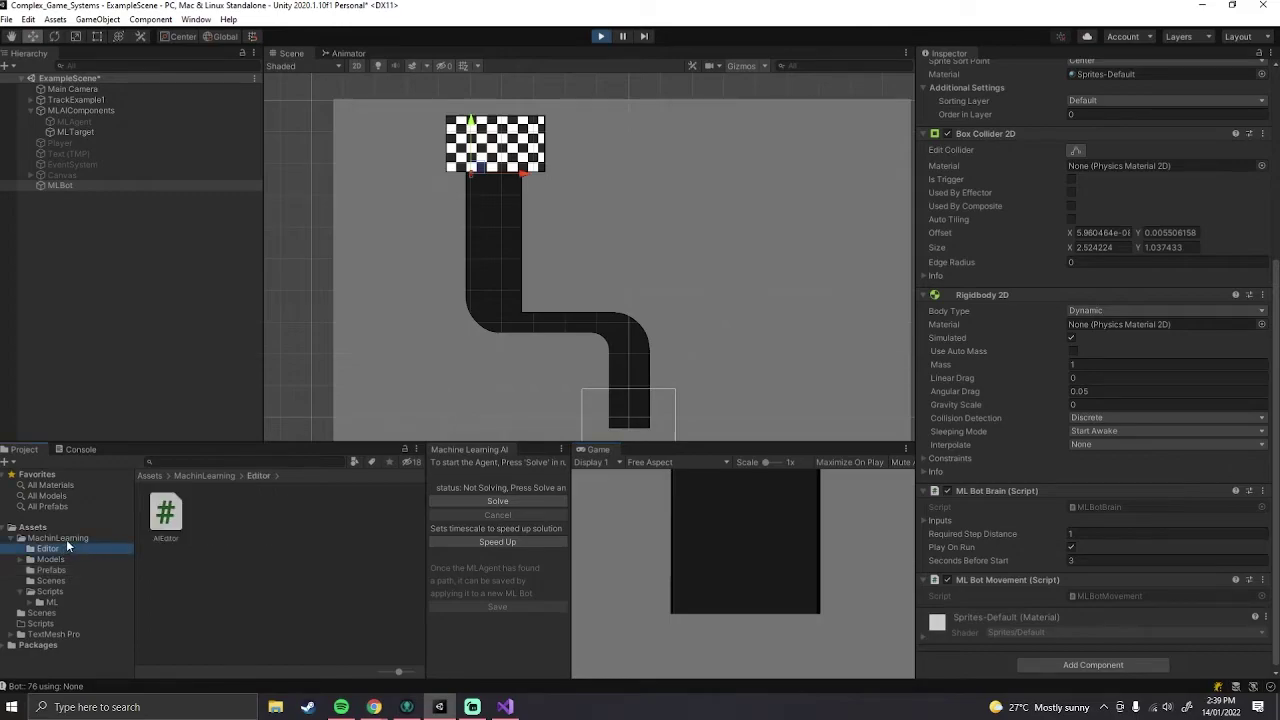
{"action": "left_click", "coordinate": [60, 538]}
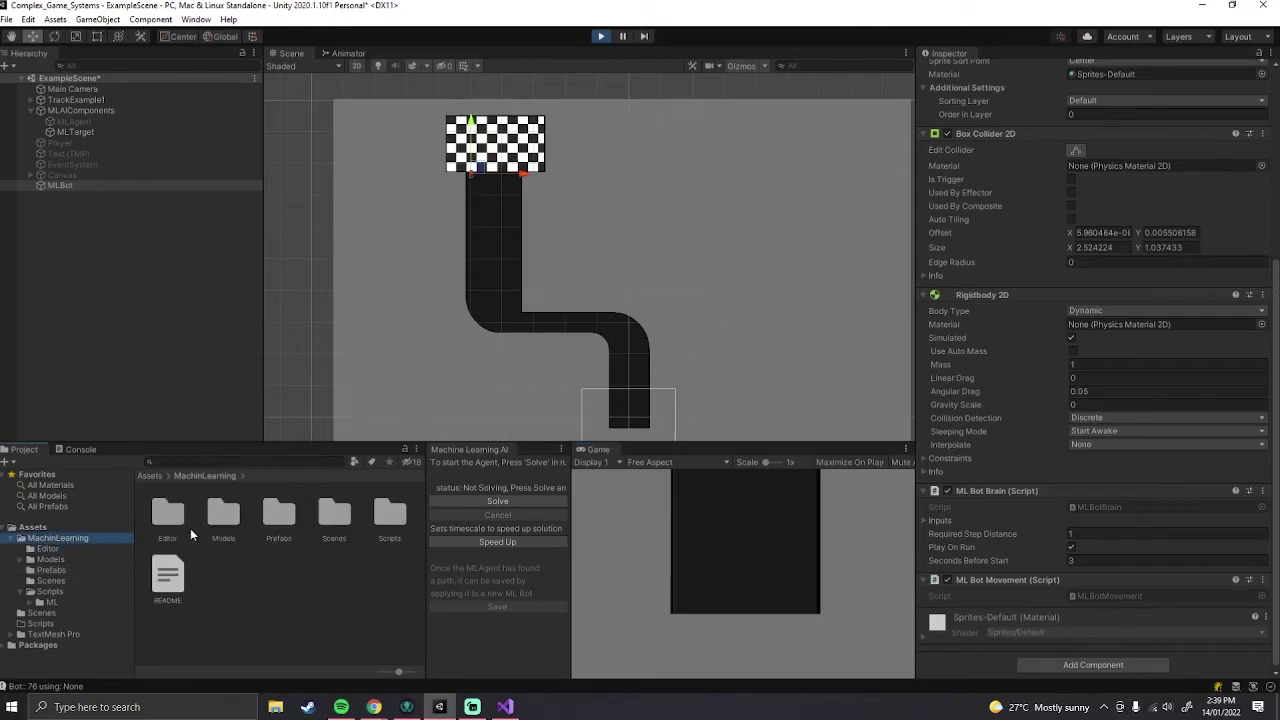
{"action": "left_click", "coordinate": [63, 559]}
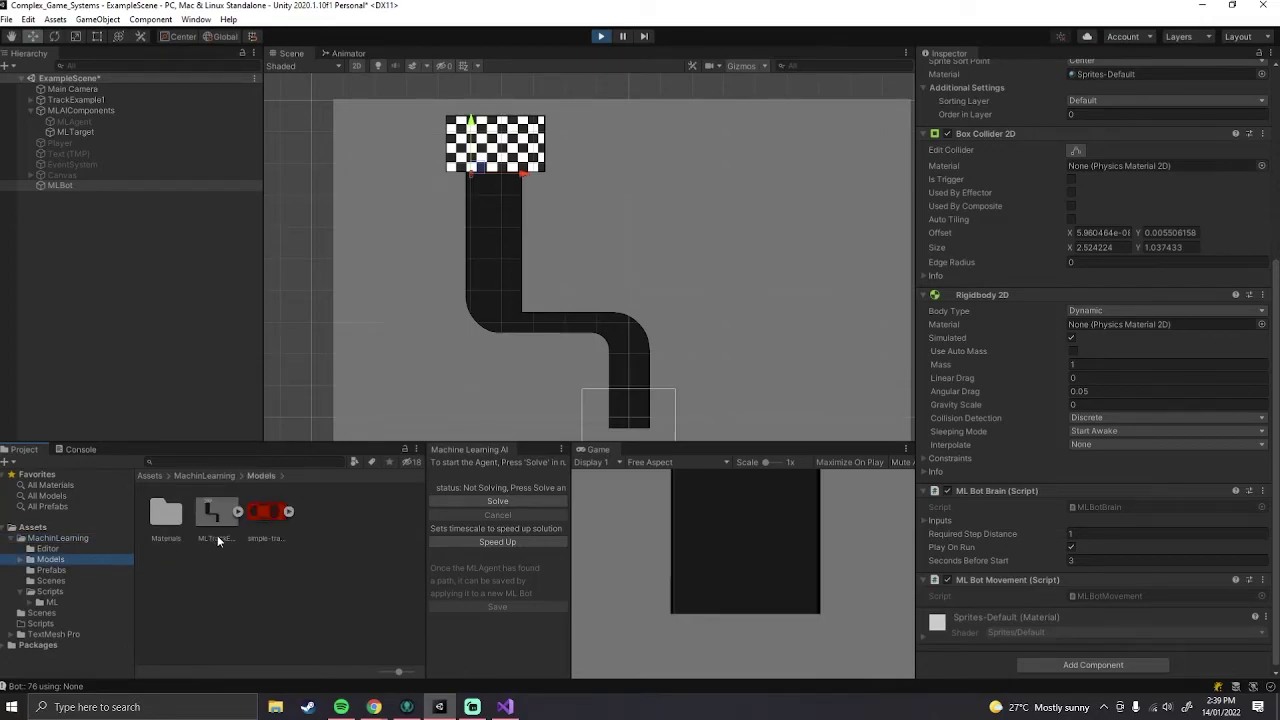
{"action": "left_click", "coordinate": [601, 36]}
Step: Activate the Player car in the scene
{"action": "left_click", "coordinate": [60, 143]}
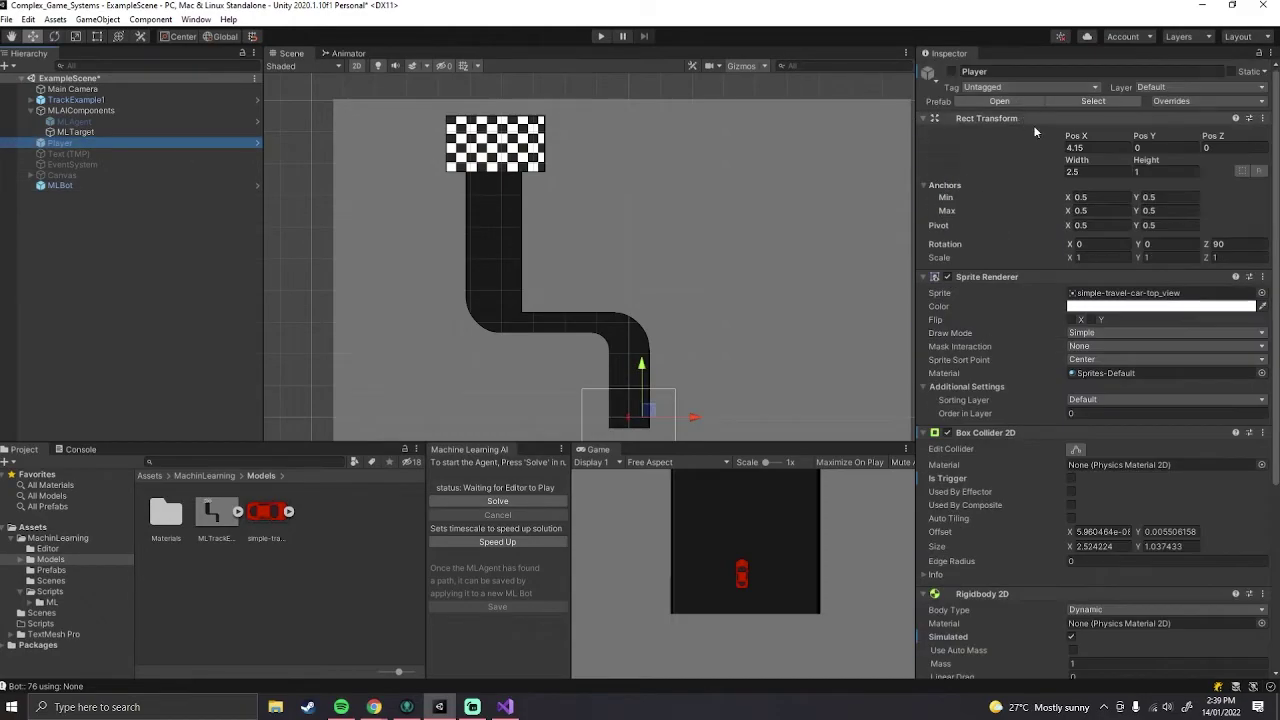
{"action": "left_click", "coordinate": [951, 71]}
{"action": "scroll", "coordinate": [576, 322], "scroll_direction": "down", "scroll_amount": 1}
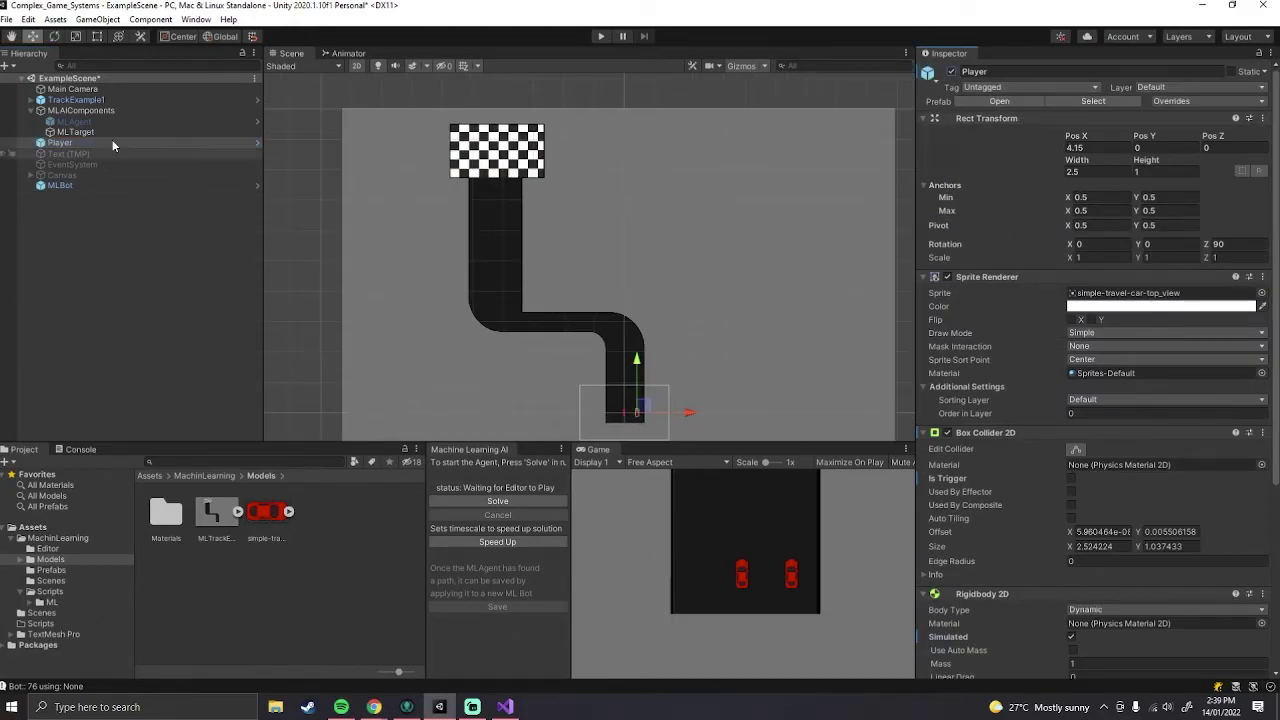
Step: Set MLBot's Seconds Before Start to 0 in its ML Bot Brain script
{"action": "left_click", "coordinate": [60, 185]}
{"action": "scroll", "coordinate": [1074, 490], "scroll_direction": "down", "scroll_amount": 5}
{"action": "left_click", "coordinate": [1084, 557]}
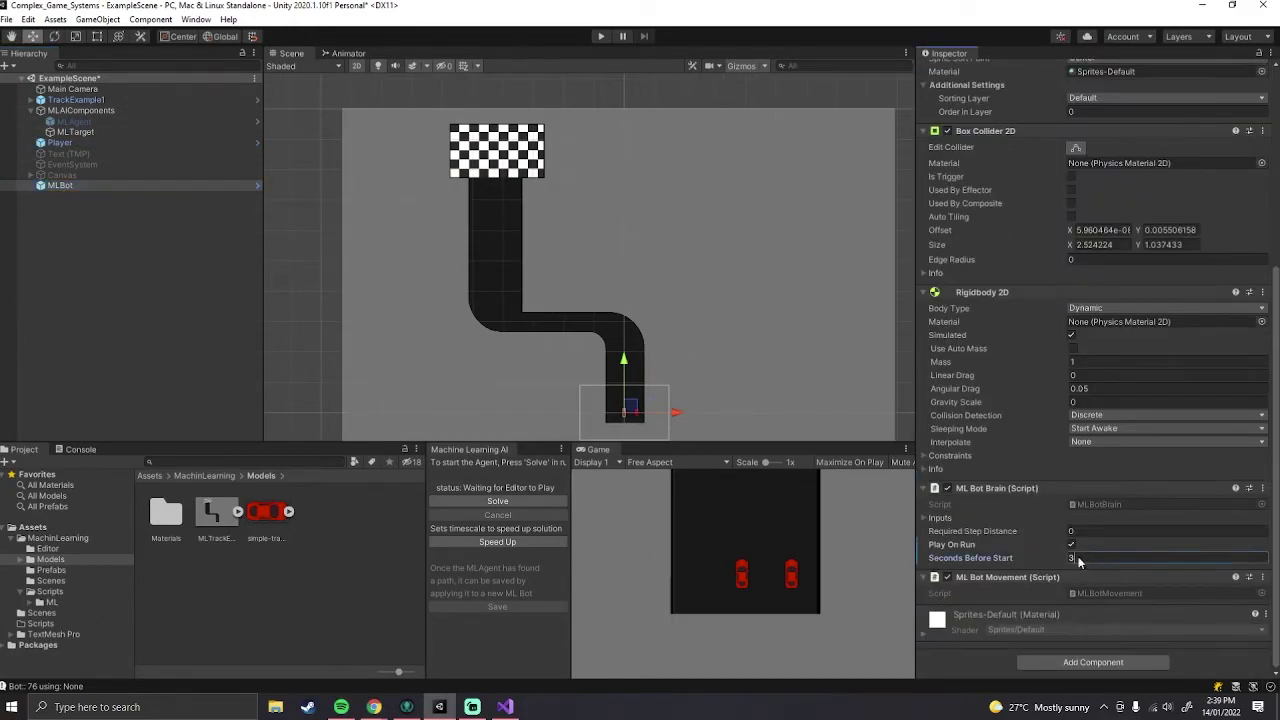
Step: Run the scene to race the Player car against MLBot up to the checkered finish, and stop it
{"action": "left_click", "coordinate": [601, 36]}
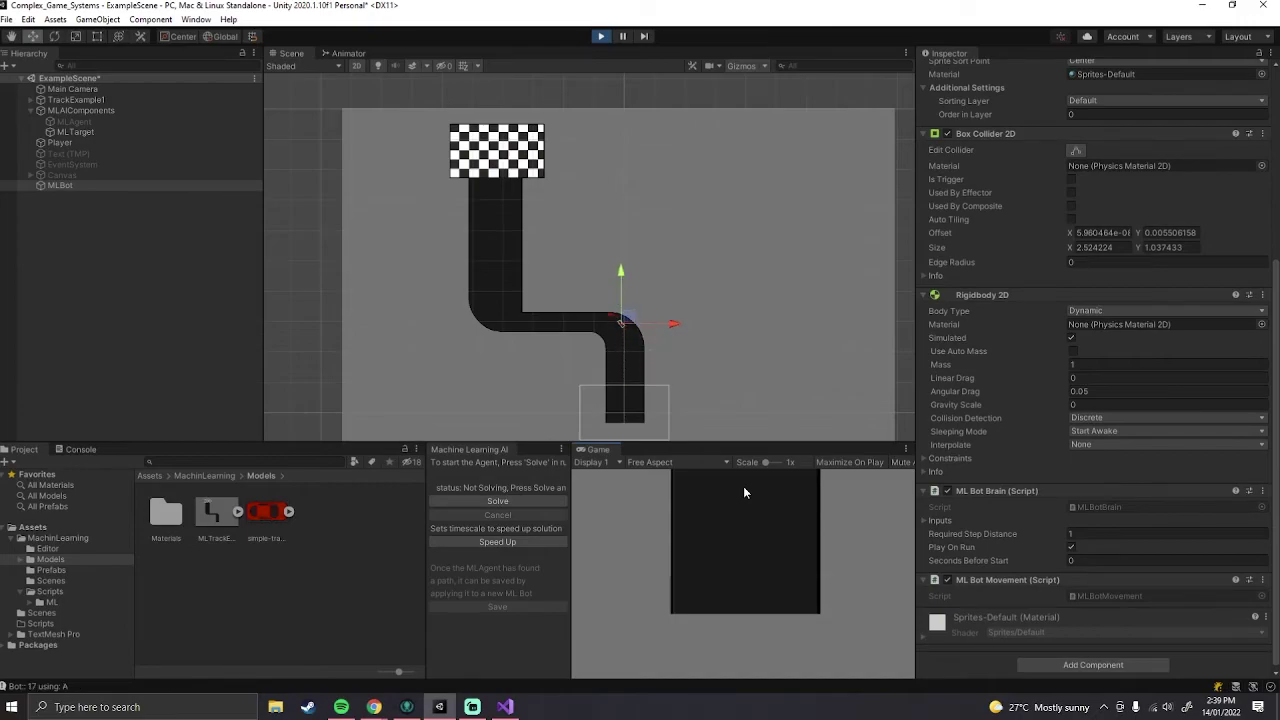
{"action": "scroll", "coordinate": [478, 274], "scroll_direction": "up", "scroll_amount": 5}
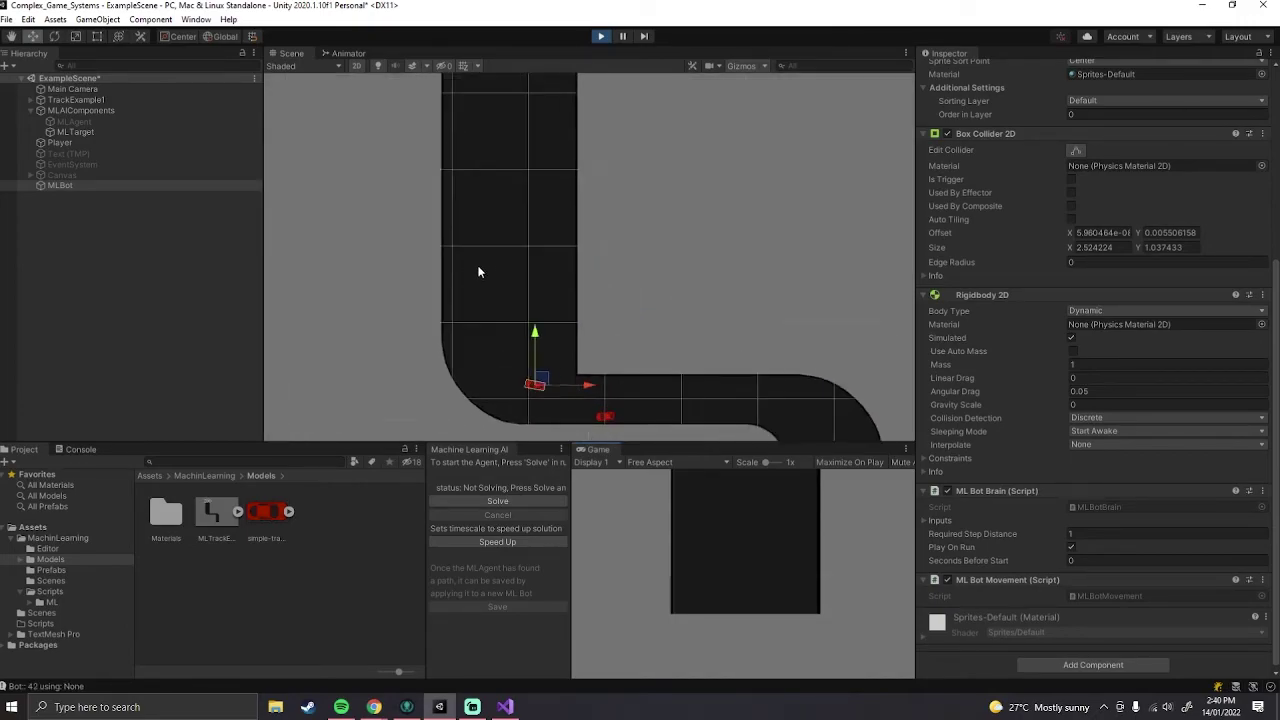
{"action": "scroll", "coordinate": [476, 265], "scroll_direction": "up", "scroll_amount": 1}
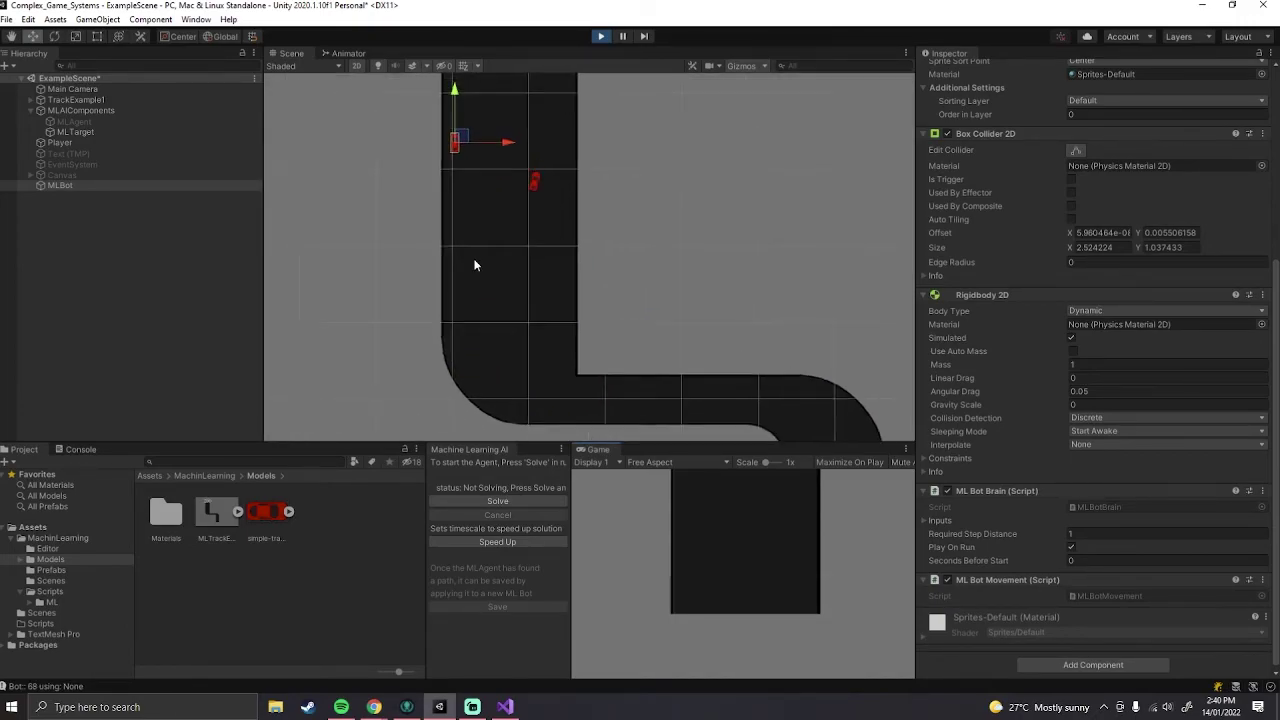
{"action": "scroll", "coordinate": [484, 291], "scroll_direction": "down", "scroll_amount": 3}
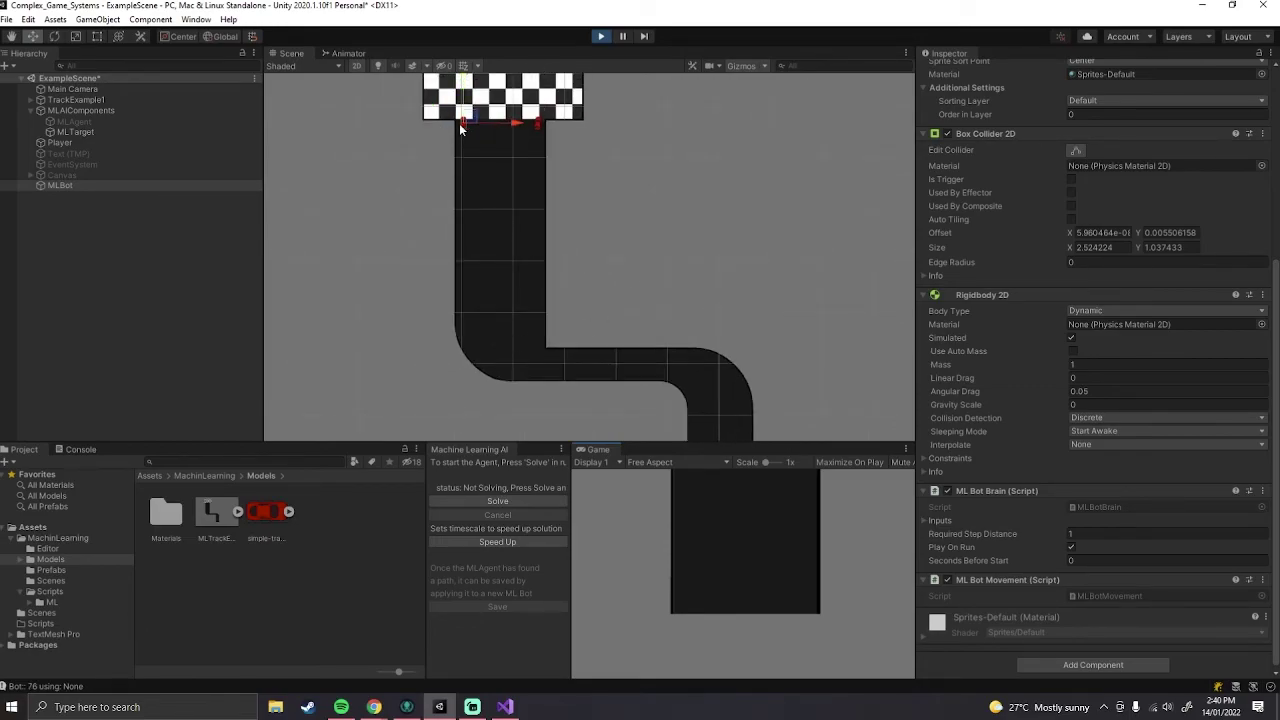
{"action": "scroll", "coordinate": [746, 413], "scroll_direction": "down", "scroll_amount": 1}
{"action": "scroll", "coordinate": [554, 190], "scroll_direction": "down", "scroll_amount": 3}
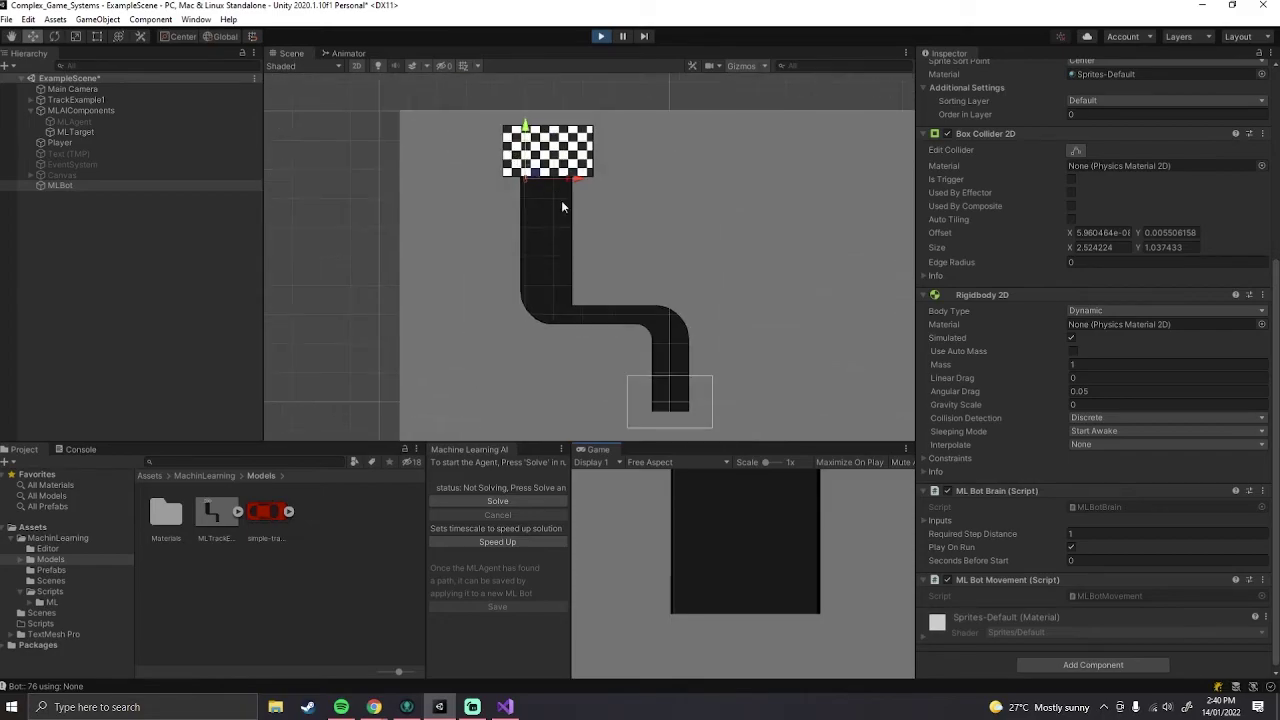
{"action": "scroll", "coordinate": [672, 388], "scroll_direction": "up", "scroll_amount": 4}
{"action": "left_click", "coordinate": [601, 37]}
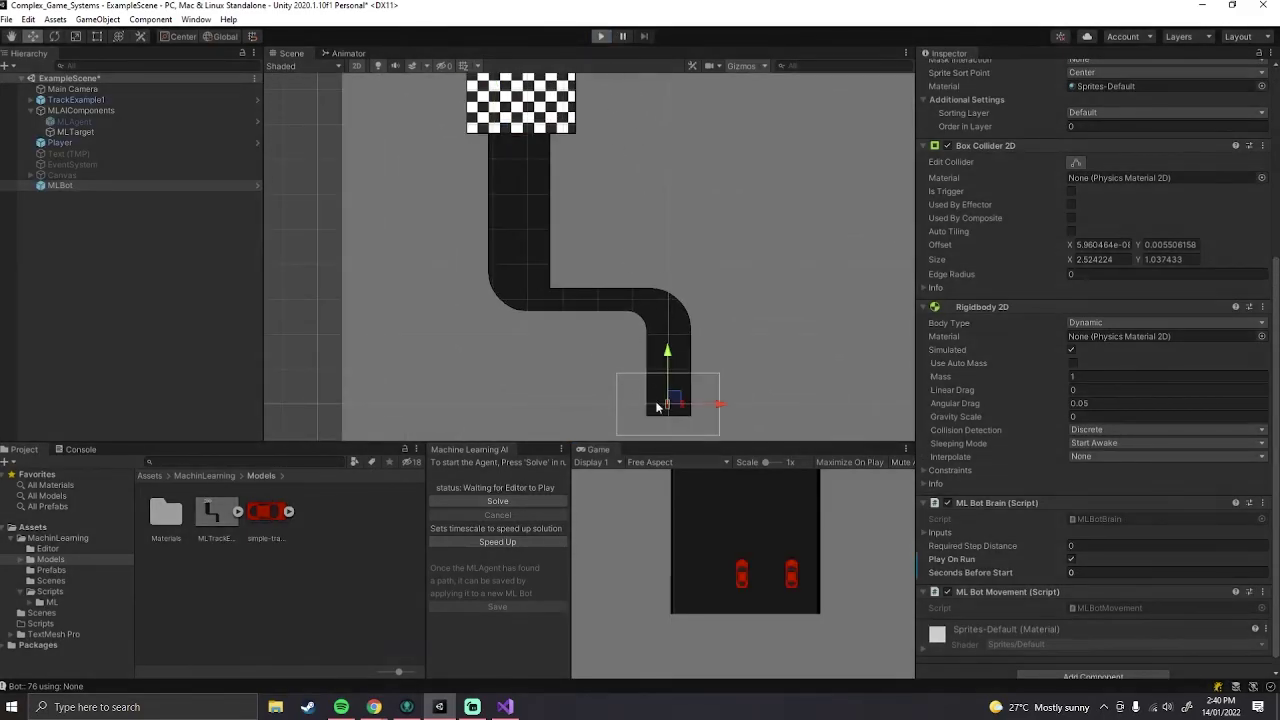